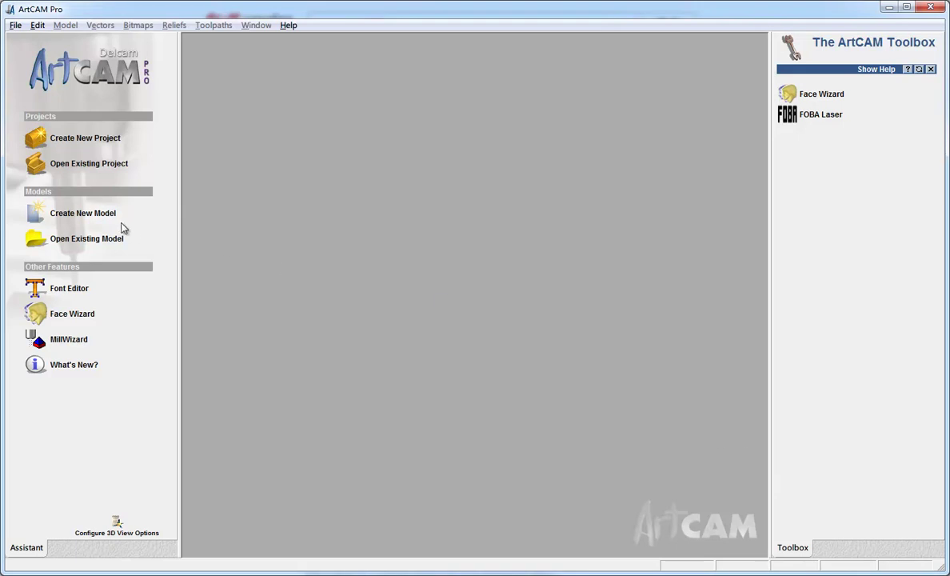
# Create a new model 600 mm wide and 300 mm high, with its 2D view maximised and fitted to the page.
pyautogui.click(112, 216)
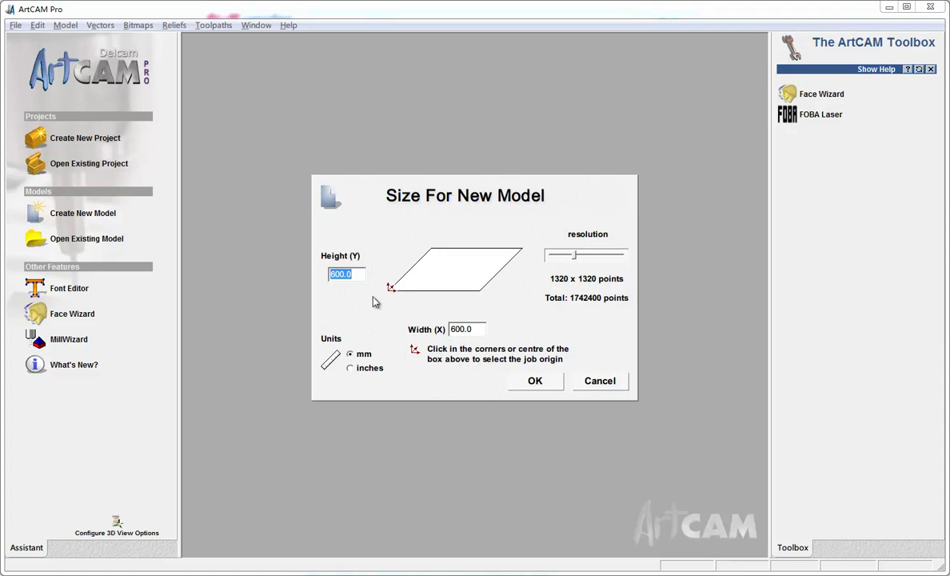
pyautogui.write('300')
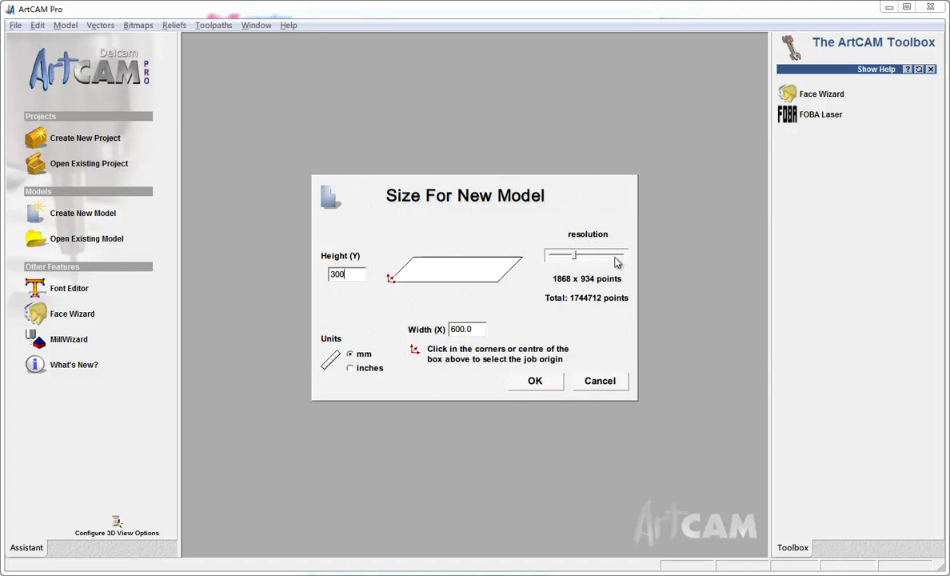
pyautogui.click(535, 383)
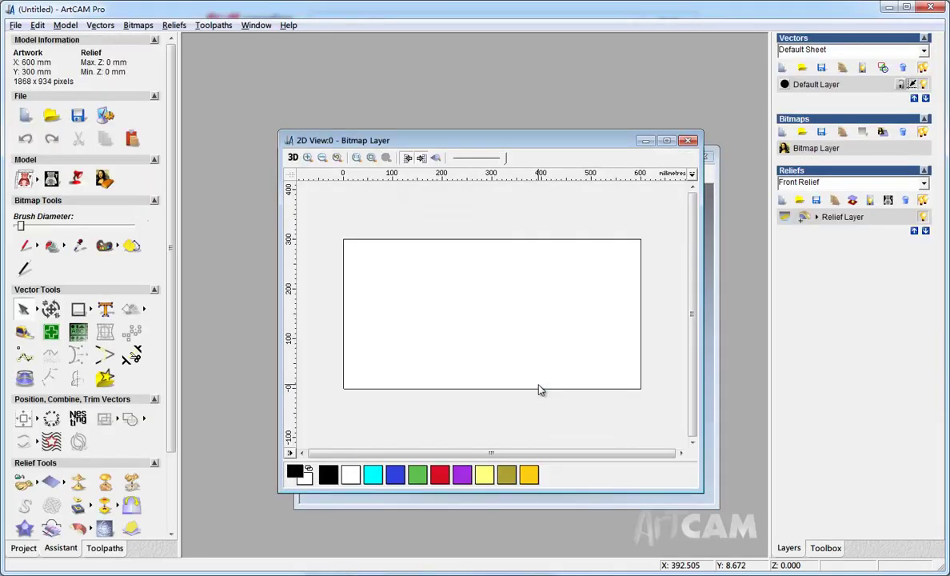
pyautogui.click(667, 142)
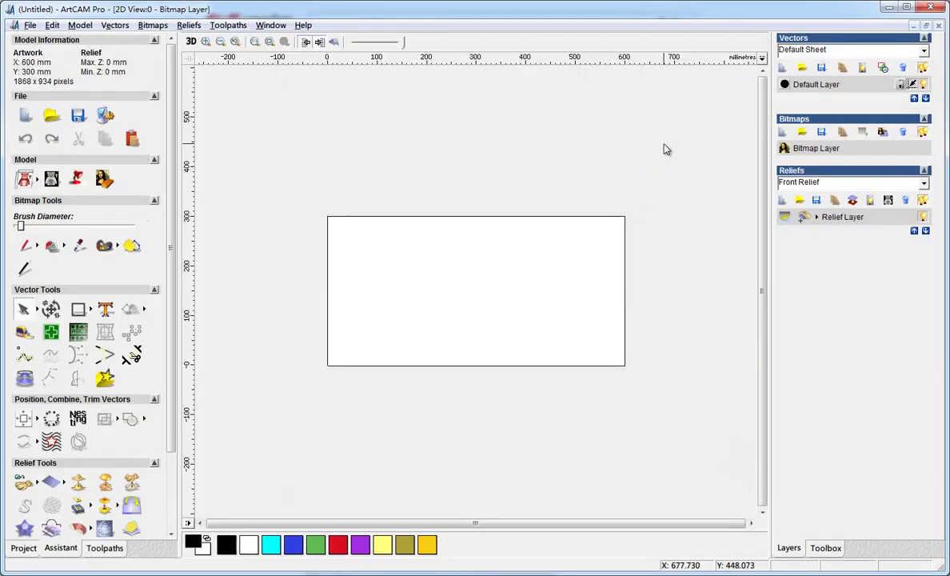
pyautogui.click(254, 42)
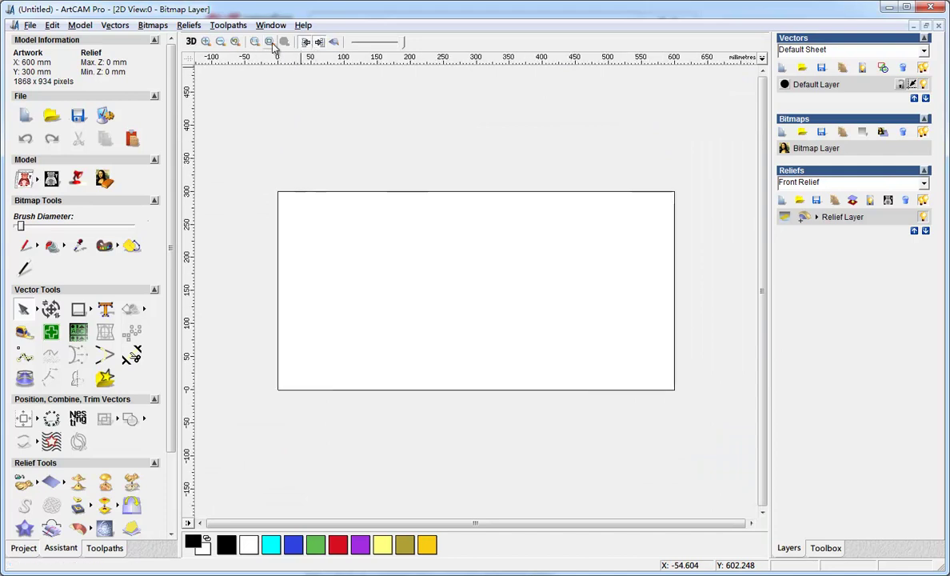
# Import the stone image 1VIF.jpg as a relief with a maximum Z of 50 mm.
pyautogui.click(192, 25)
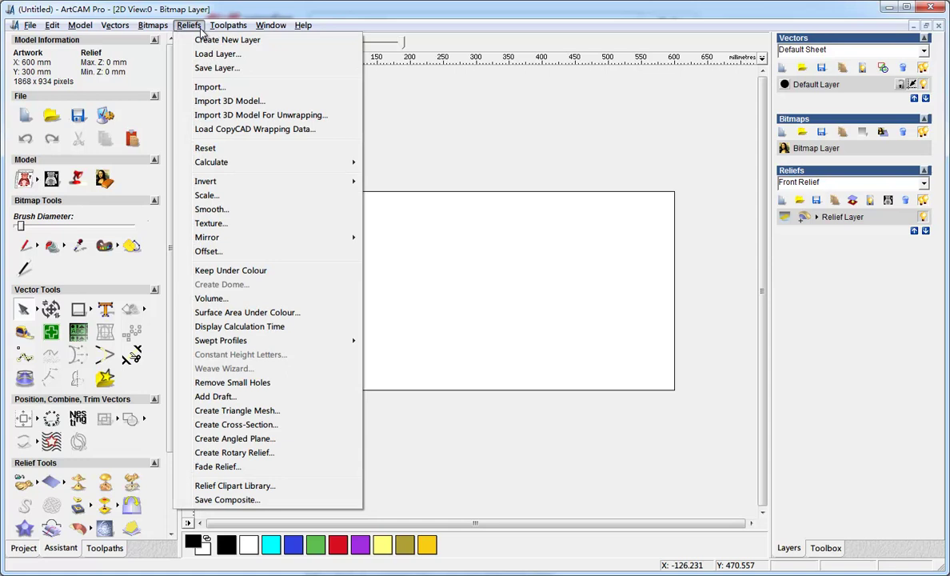
pyautogui.click(210, 88)
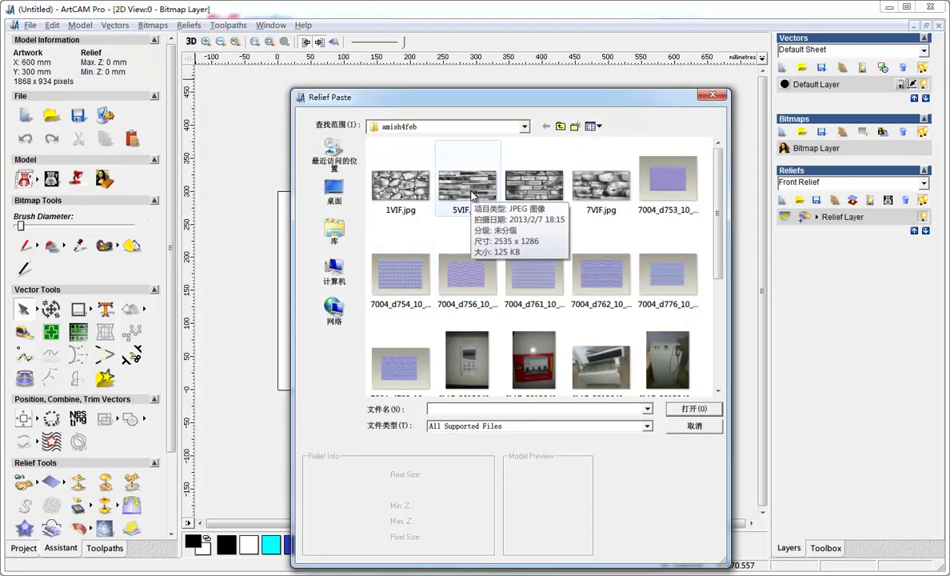
pyautogui.click(472, 197)
pyautogui.click(409, 196)
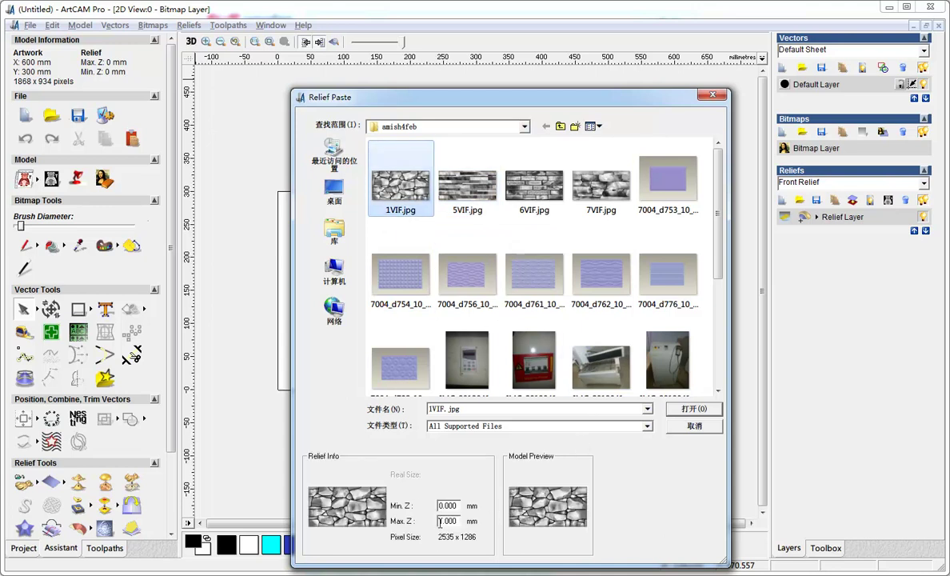
pyautogui.moveTo(439, 521); pyautogui.dragTo(456, 520)
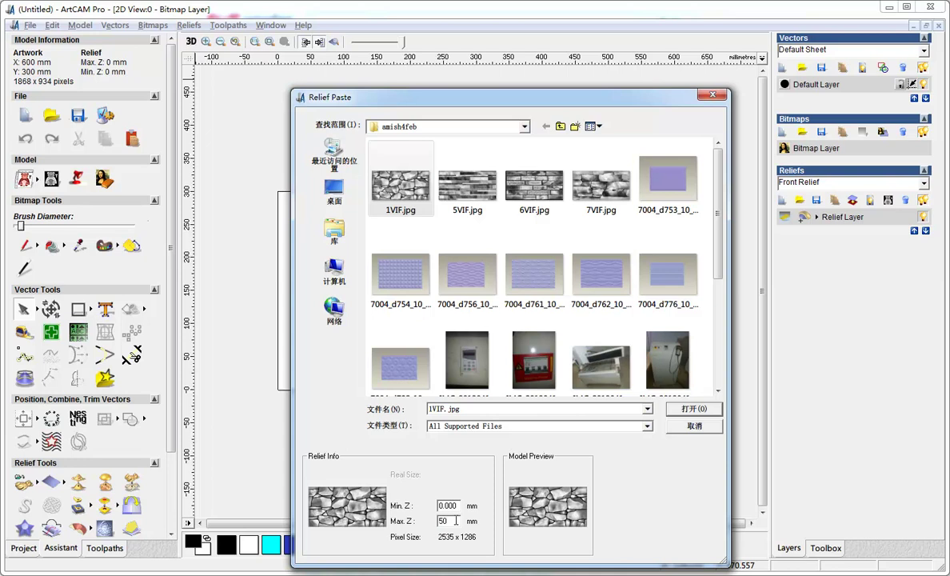
pyautogui.click(703, 410)
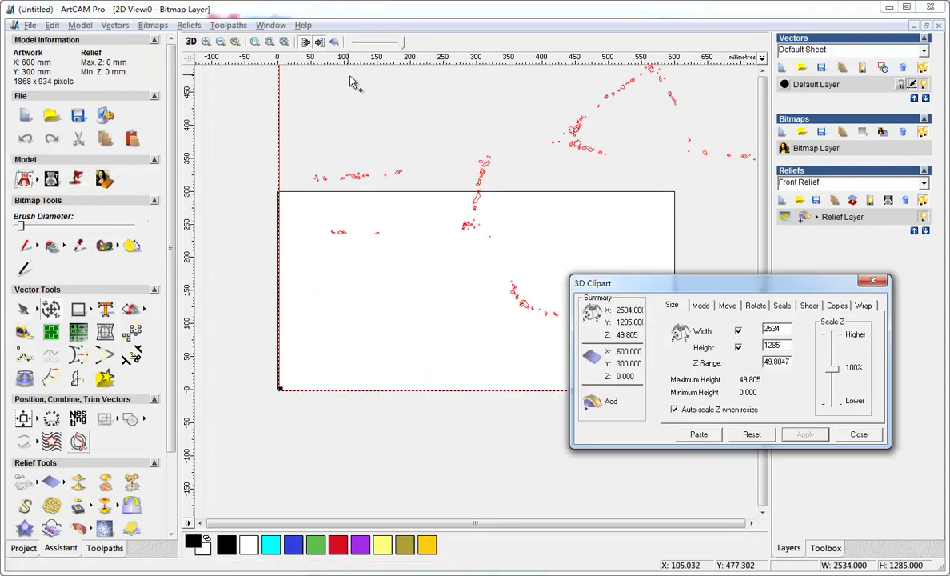
# Resize the imported 3D clipart to a width of 600 mm and a height of 300 mm.
pyautogui.moveTo(646, 283); pyautogui.dragTo(425, 252)
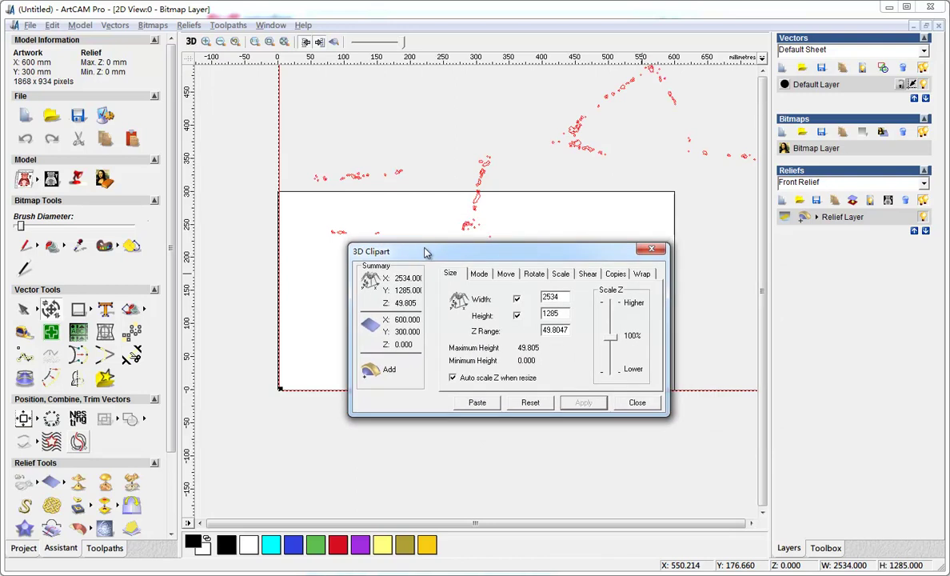
pyautogui.click(192, 40)
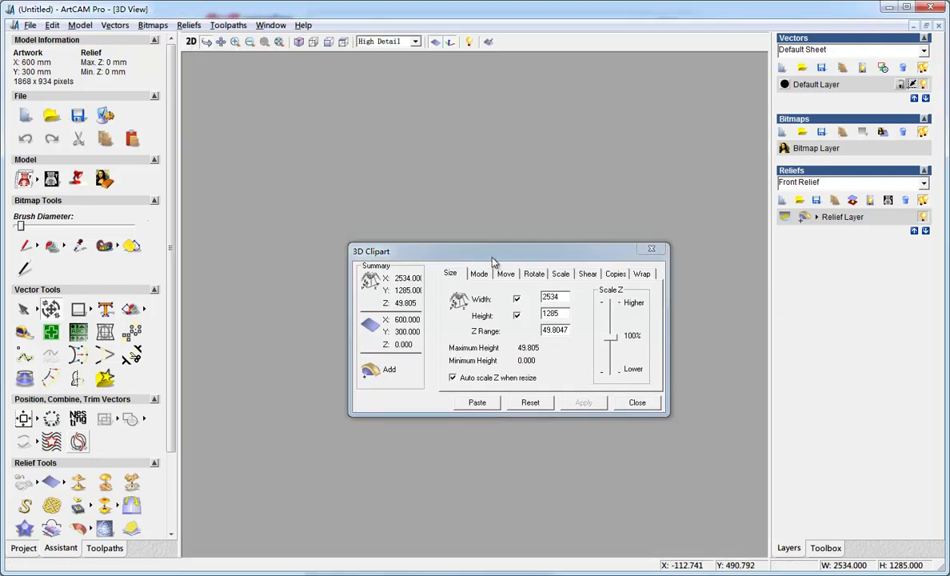
pyautogui.moveTo(493, 263); pyautogui.dragTo(739, 267)
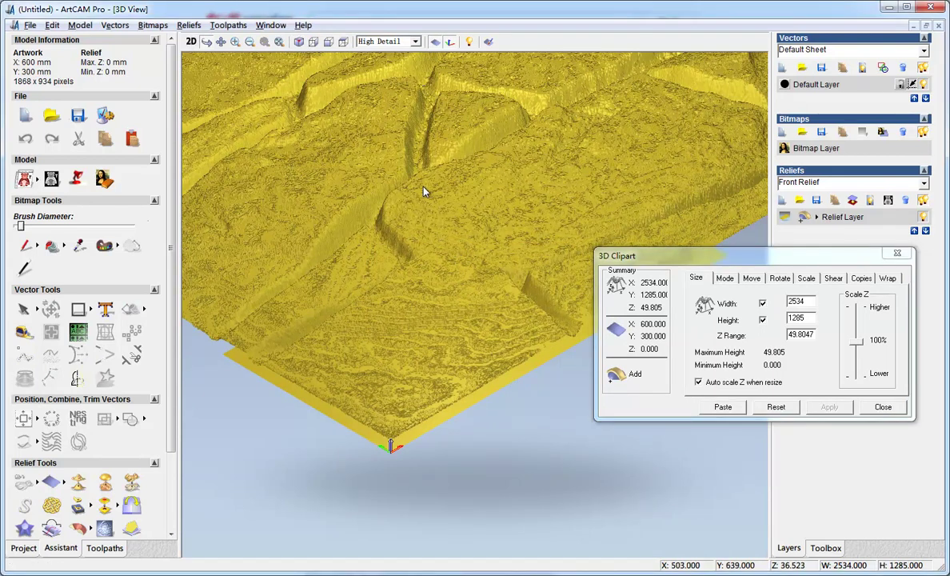
pyautogui.scroll(-5, 424, 190)
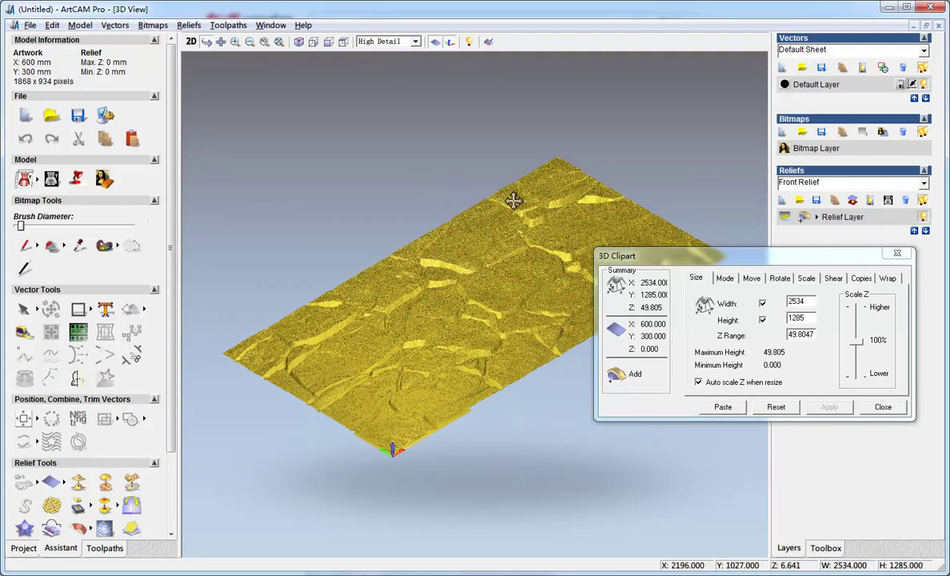
pyautogui.click(207, 42)
pyautogui.scroll(-3, 366, 171)
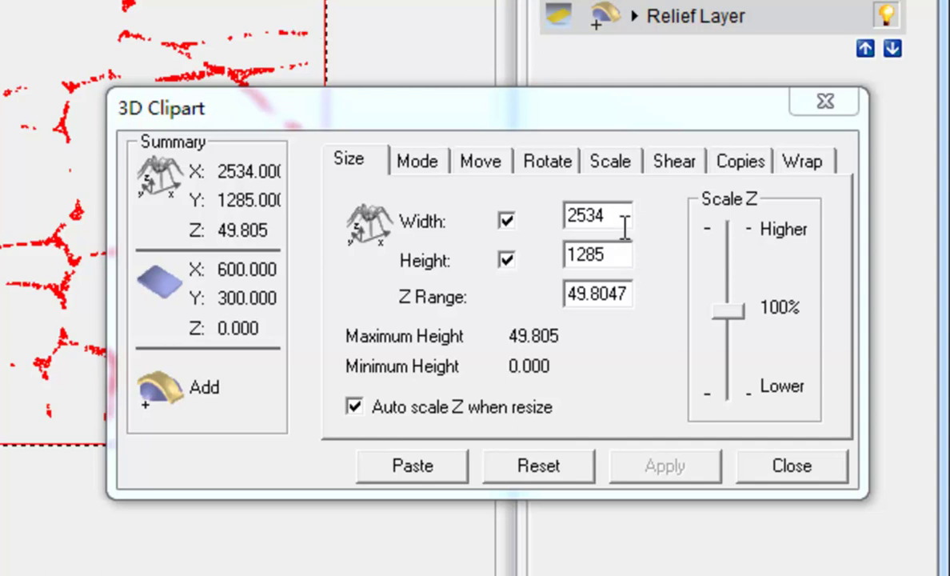
pyautogui.moveTo(625, 224); pyautogui.dragTo(530, 218)
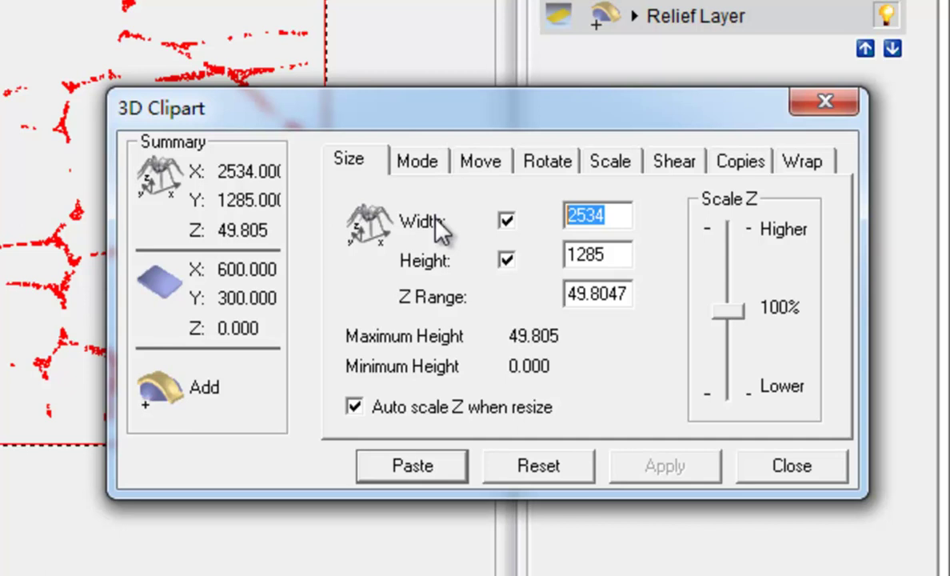
pyautogui.write('600')
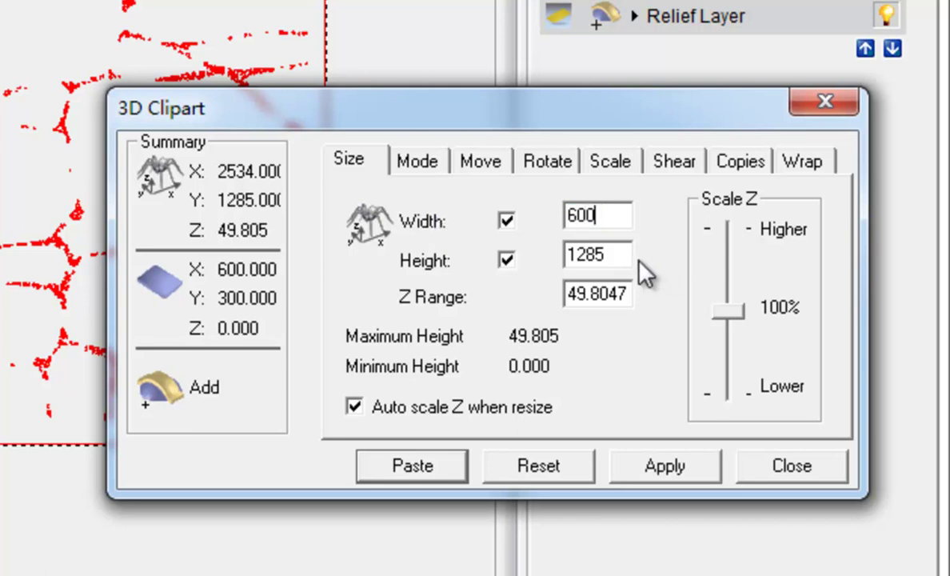
pyautogui.moveTo(628, 256); pyautogui.dragTo(573, 256)
pyautogui.write('300')
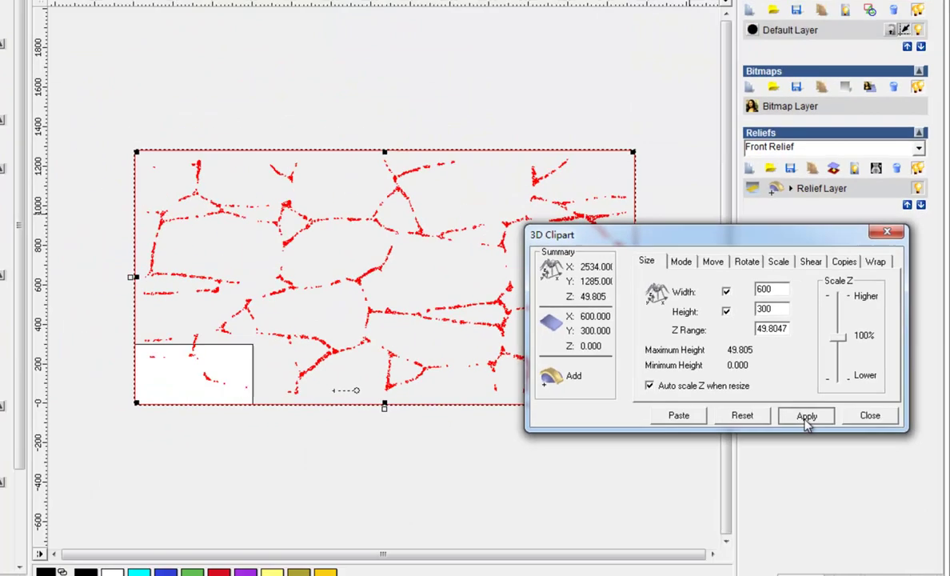
pyautogui.click(684, 454)
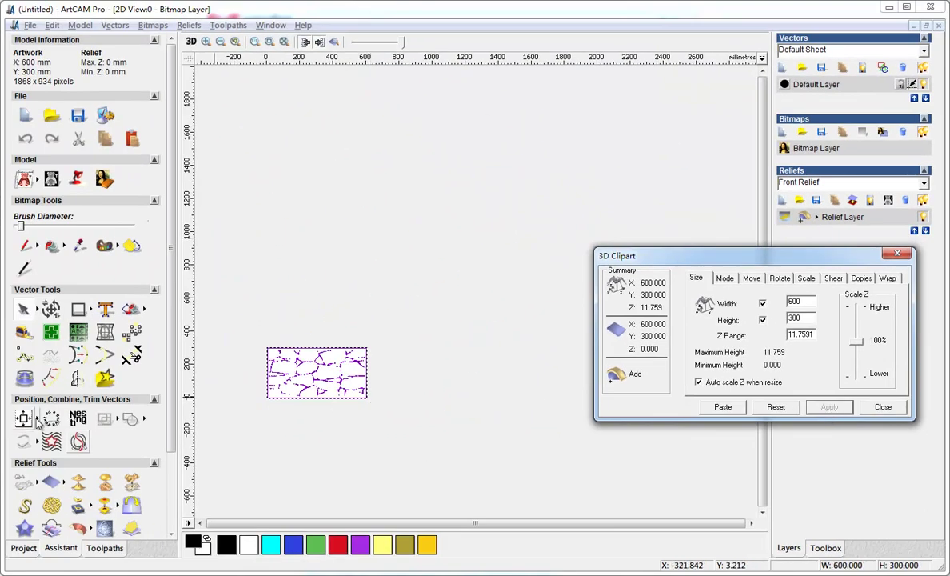
# Centre the resized stone clipart in the page.
pyautogui.click(284, 350)
pyautogui.moveTo(284, 349); pyautogui.dragTo(298, 324)
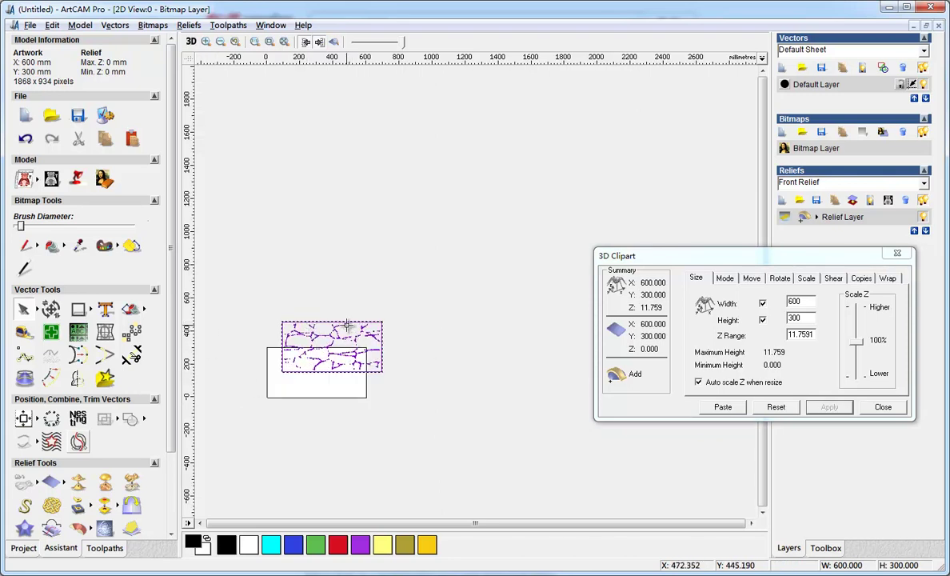
pyautogui.moveTo(345, 324); pyautogui.dragTo(327, 347)
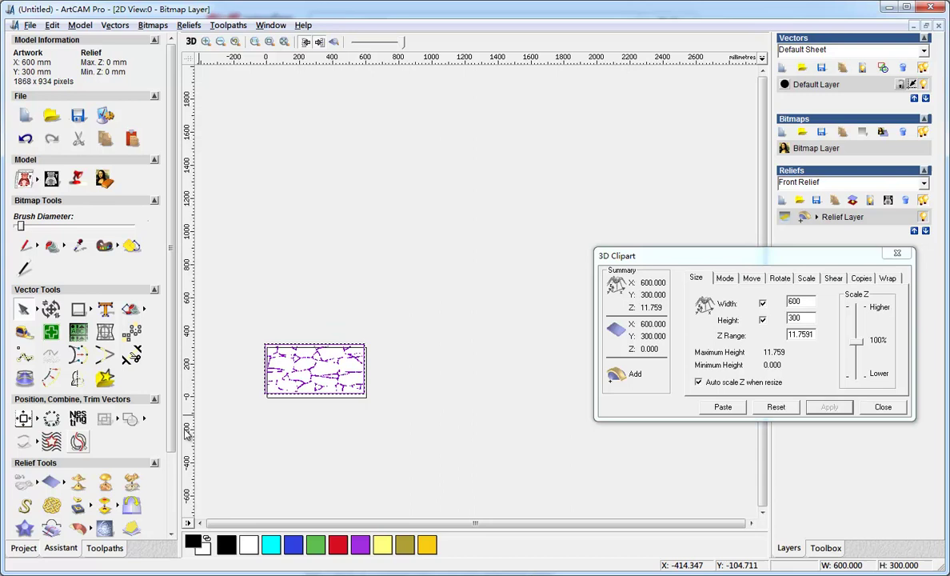
pyautogui.click(37, 421)
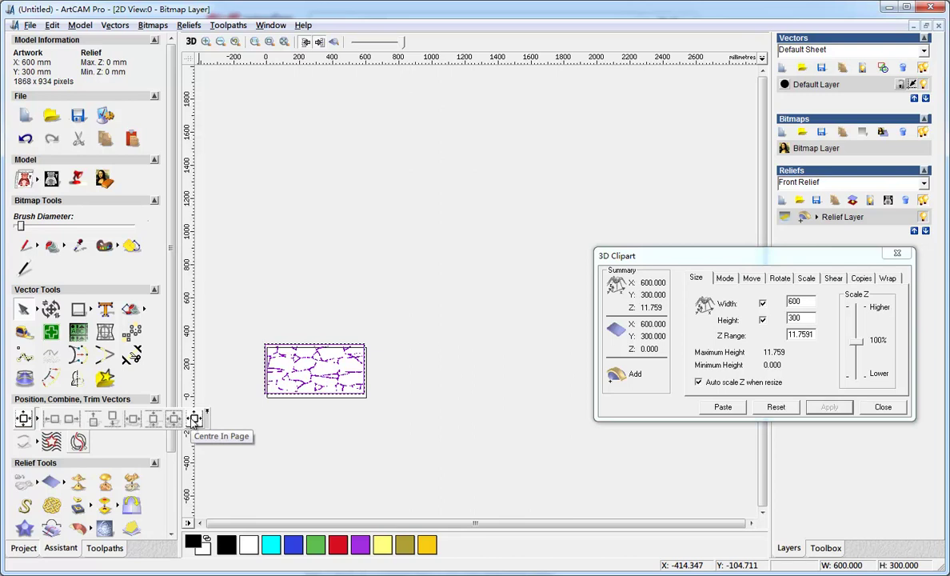
pyautogui.click(194, 419)
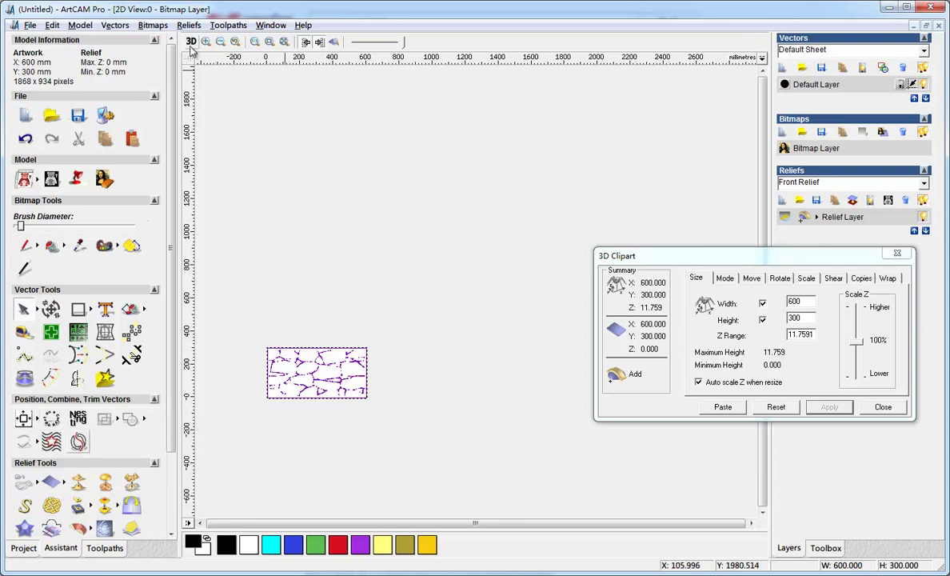
# Check the clipart in the 3D view, paste it into the relief layer and close the clipart settings.
pyautogui.click(191, 42)
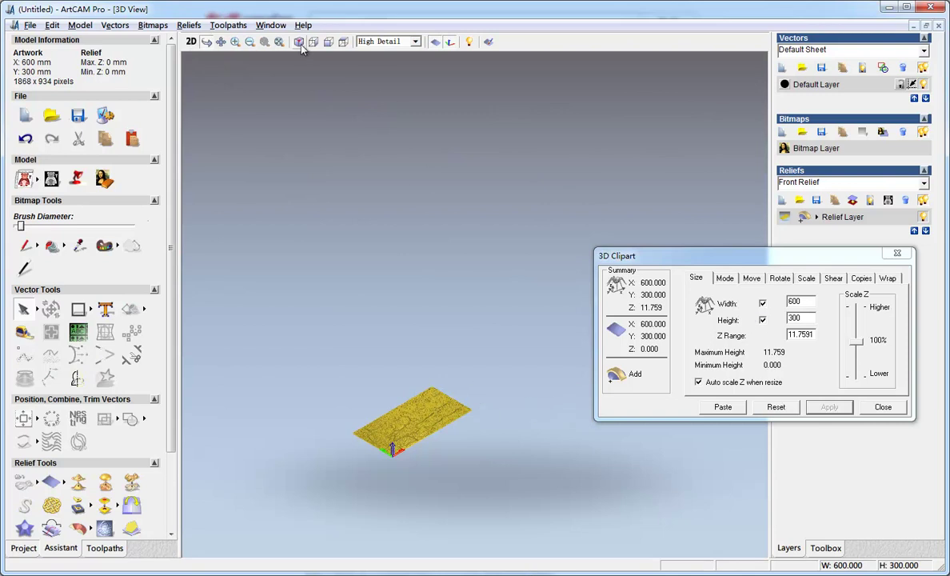
pyautogui.click(299, 42)
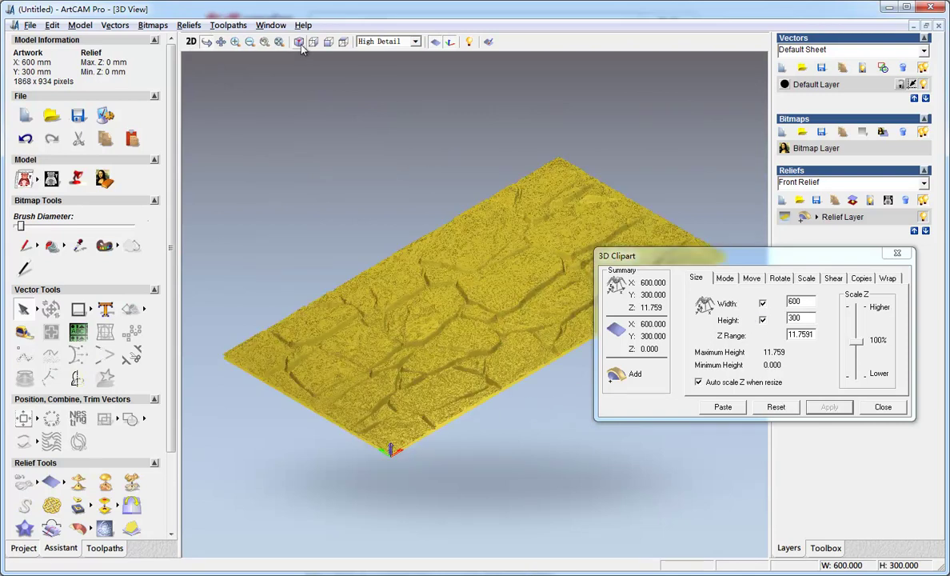
pyautogui.click(723, 408)
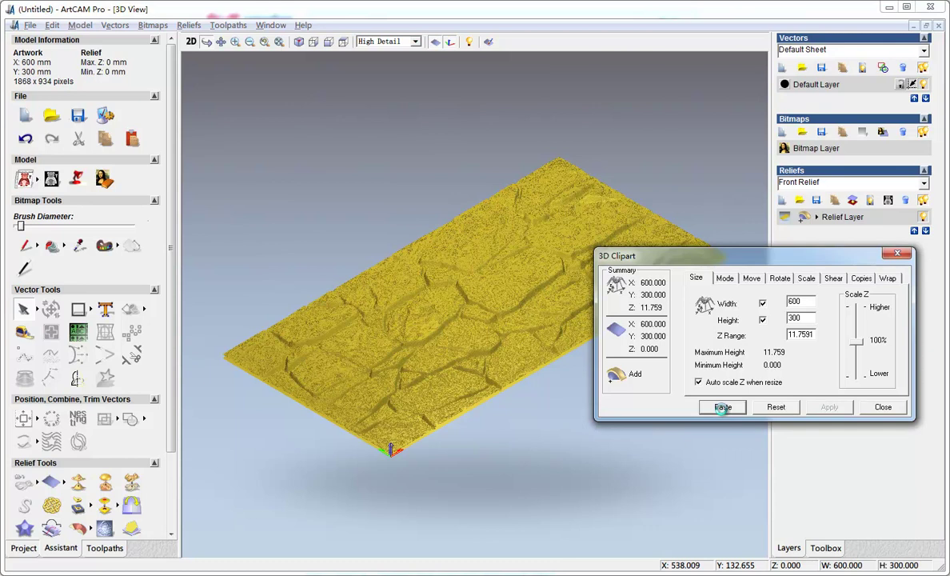
pyautogui.click(880, 410)
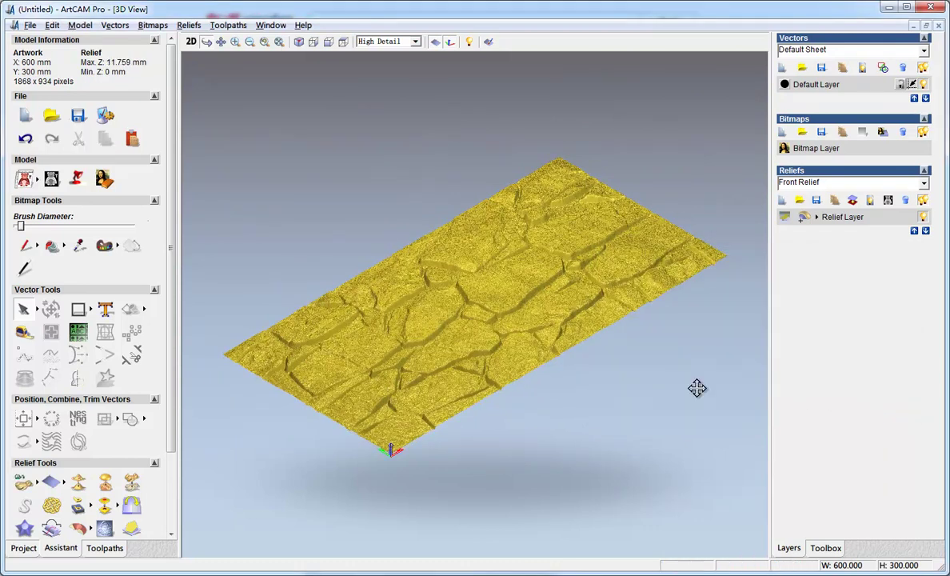
# Scale the relief height of the whole layer to 3 mm.
pyautogui.moveTo(596, 314); pyautogui.dragTo(556, 396)
pyautogui.moveTo(380, 412); pyautogui.dragTo(312, 405)
pyautogui.scroll(2, 418, 377)
pyautogui.scroll(-3, 355, 422)
pyautogui.moveTo(171, 417); pyautogui.dragTo(172, 509)
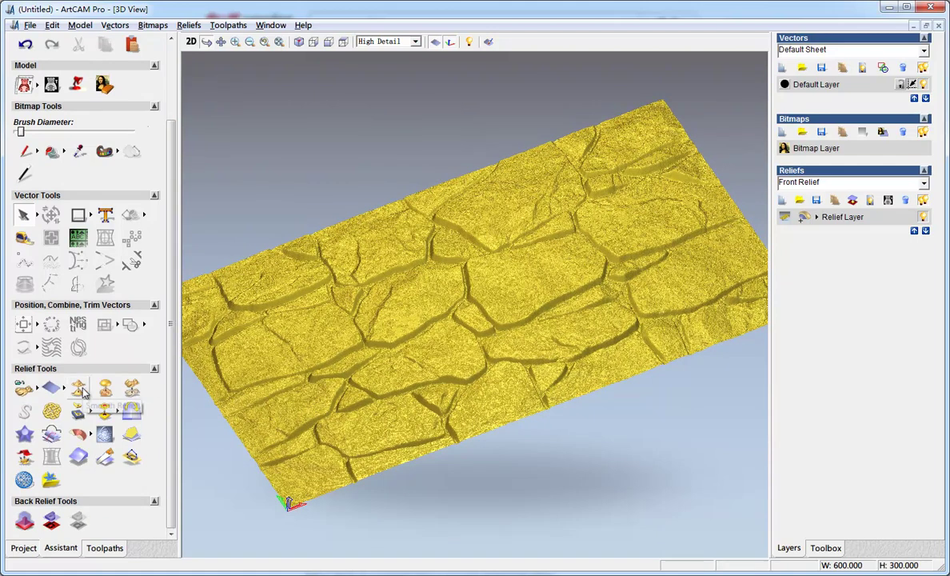
pyautogui.click(132, 389)
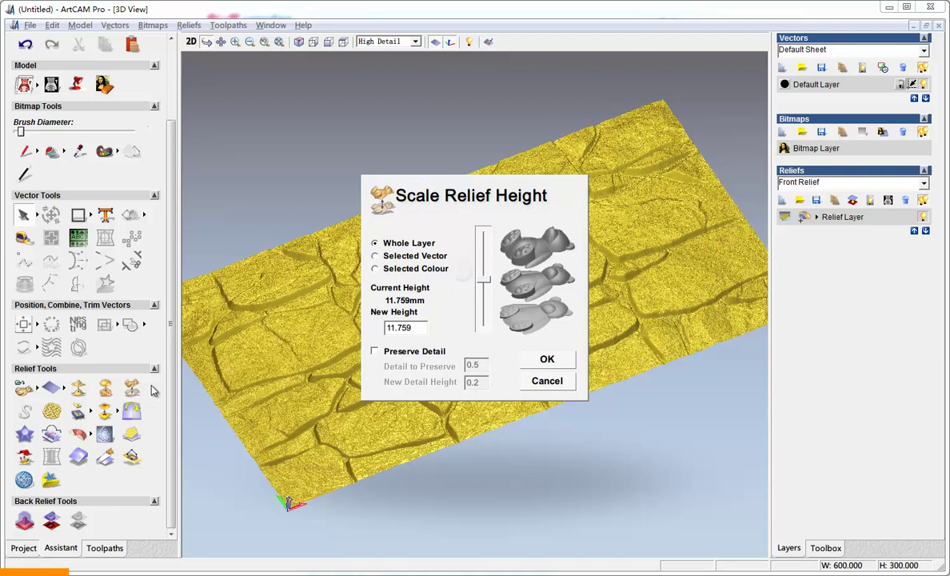
pyautogui.moveTo(460, 196); pyautogui.dragTo(639, 232)
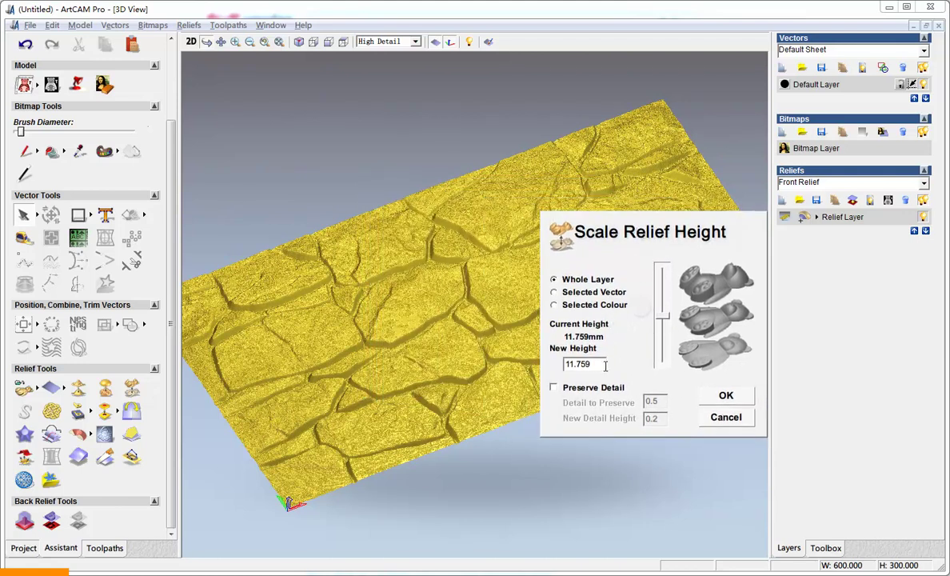
pyautogui.moveTo(600, 364); pyautogui.dragTo(564, 364)
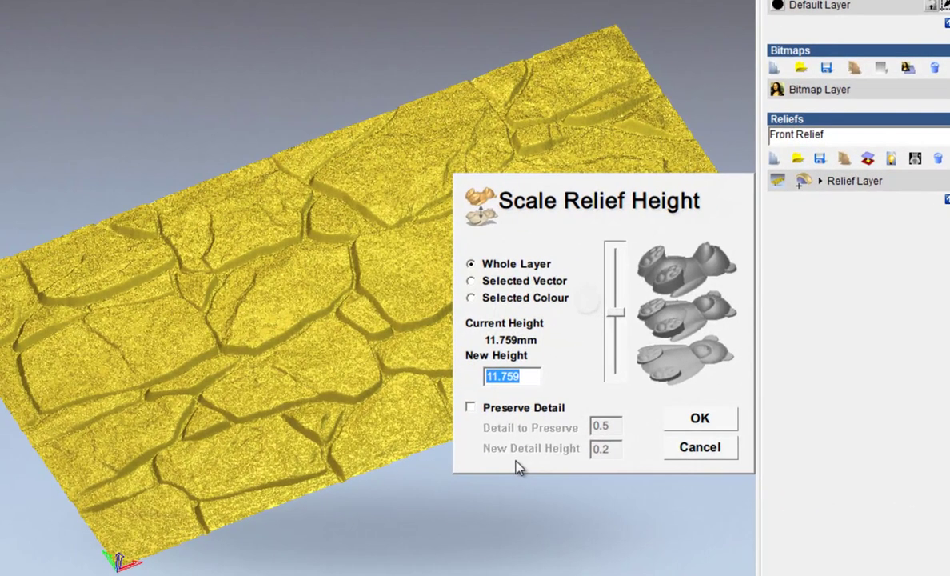
pyautogui.write('3')
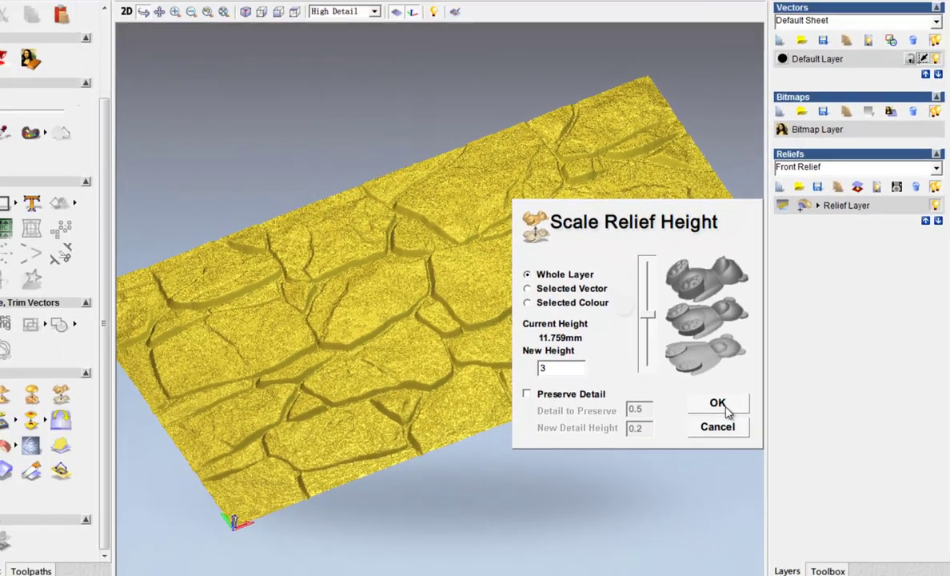
pyautogui.click(710, 428)
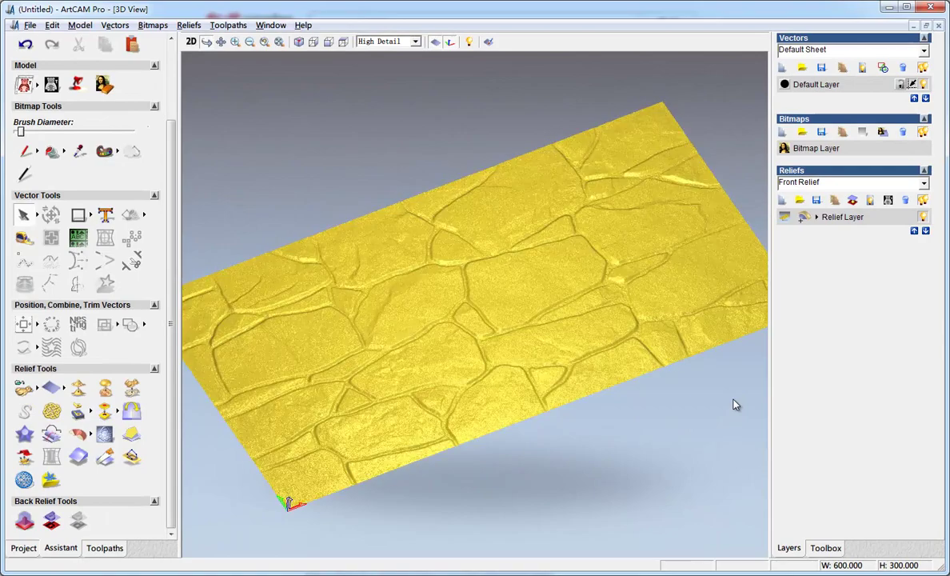
# Examine the surface detail and joints of the scaled stone relief up close in 3D.
pyautogui.scroll(5, 445, 333)
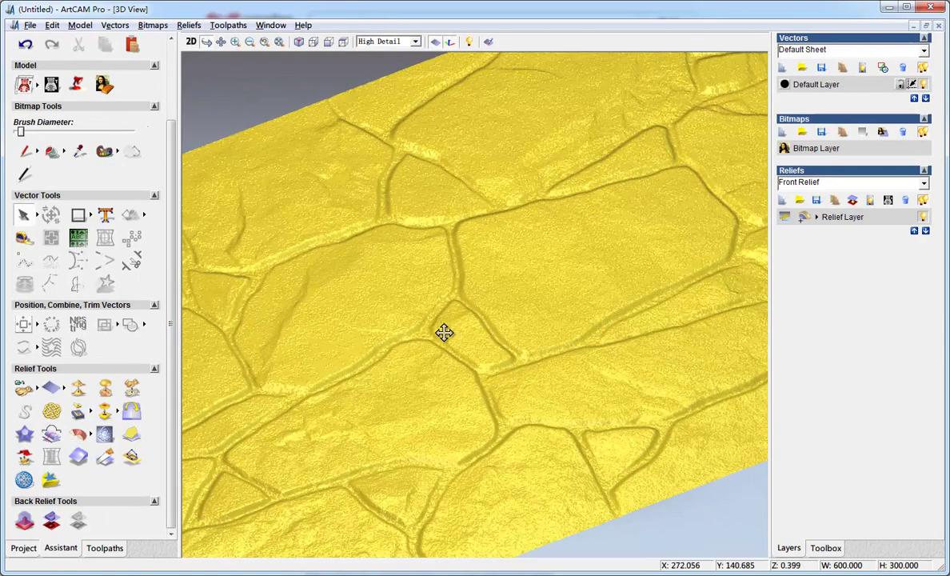
pyautogui.moveTo(442, 333); pyautogui.dragTo(399, 361)
pyautogui.scroll(-5, 449, 326)
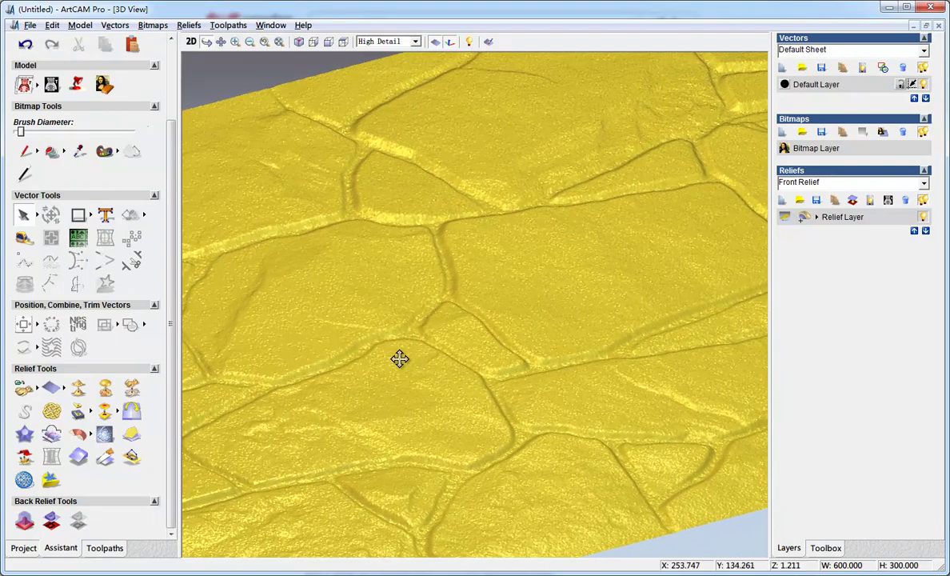
# Smooth the whole relief layer with 1 smoothing pass and close the Smooth Relief settings.
pyautogui.scroll(-5, 479, 359)
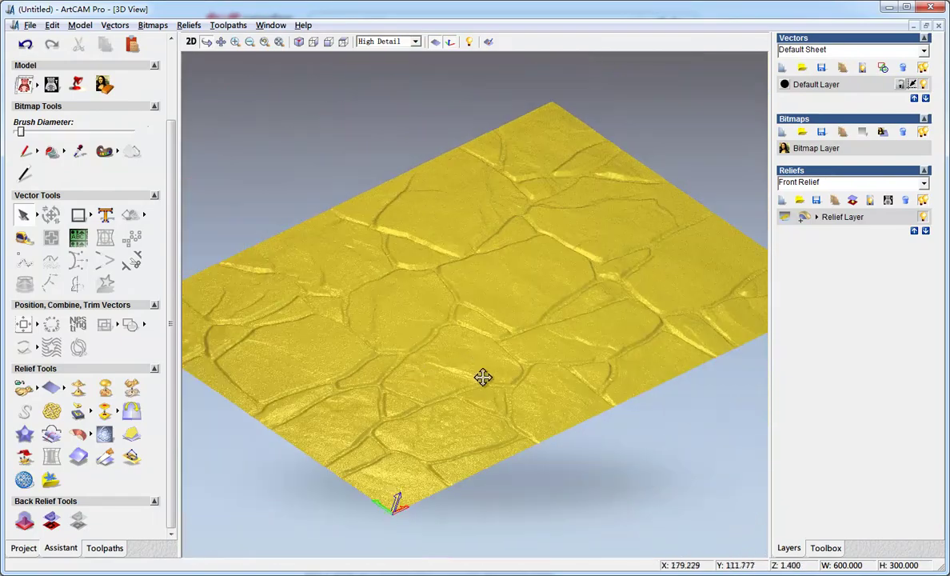
pyautogui.moveTo(484, 379); pyautogui.dragTo(204, 404)
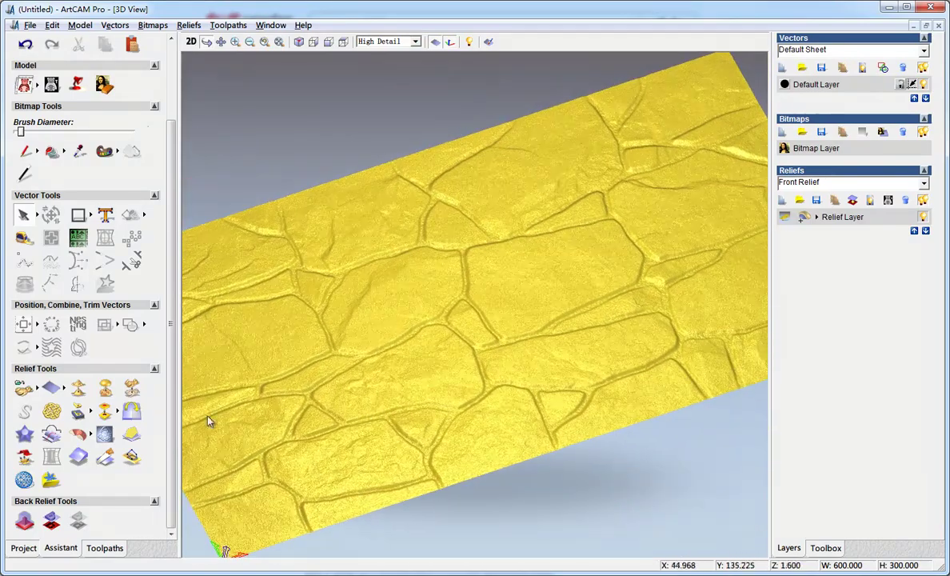
pyautogui.click(78, 388)
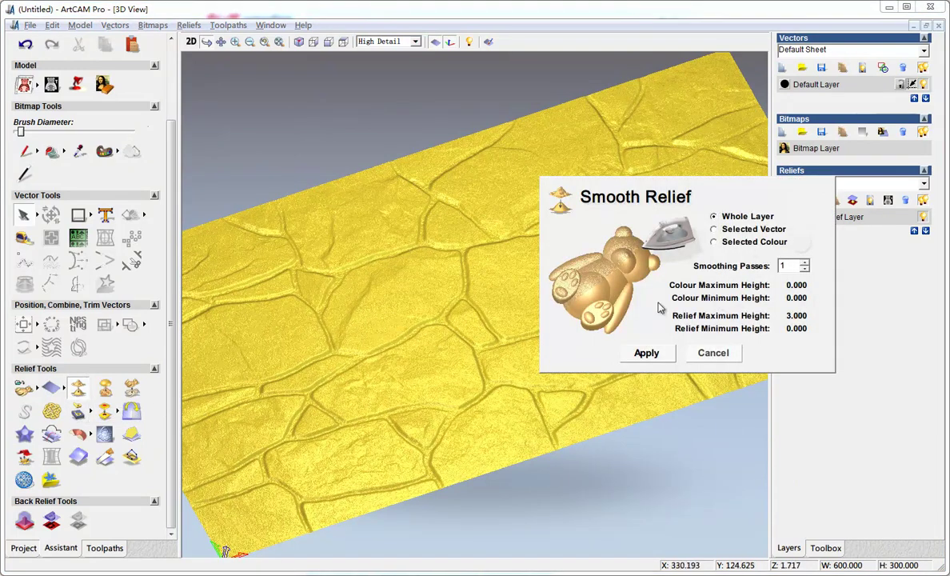
pyautogui.moveTo(641, 200); pyautogui.dragTo(569, 269)
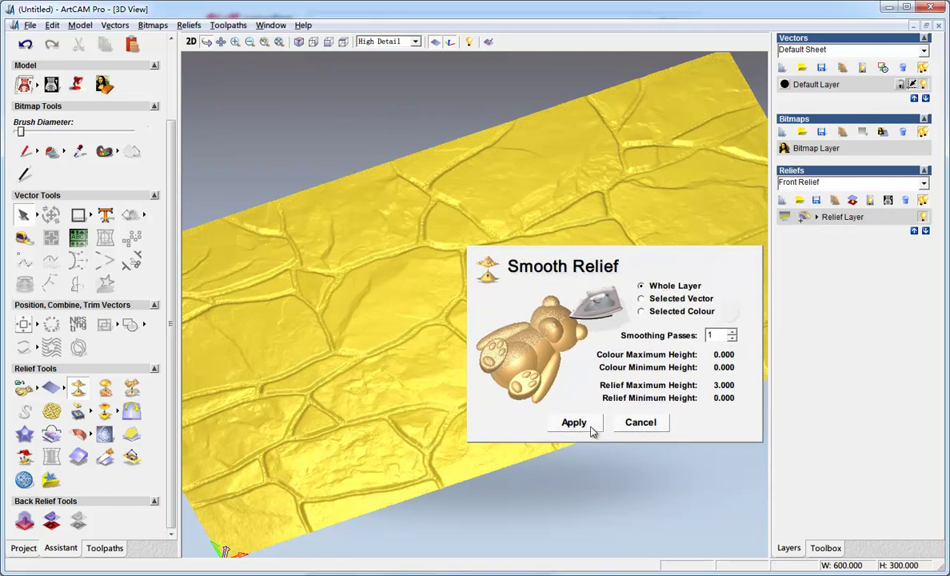
pyautogui.click(640, 424)
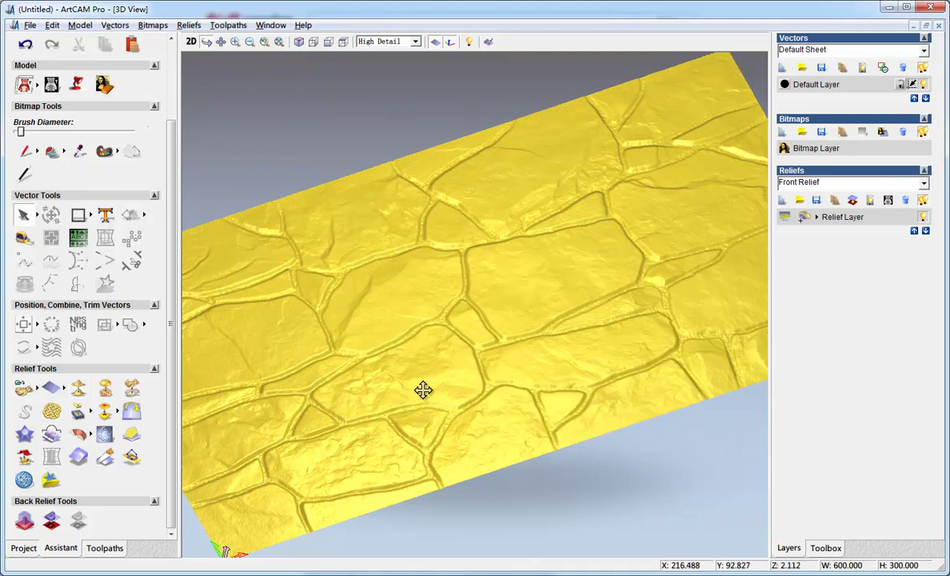
# Inspect the smoothed stone surfaces and joints of the relief in 3D, both close up and as a whole.
pyautogui.moveTo(423, 390); pyautogui.dragTo(412, 311)
pyautogui.scroll(5, 547, 311)
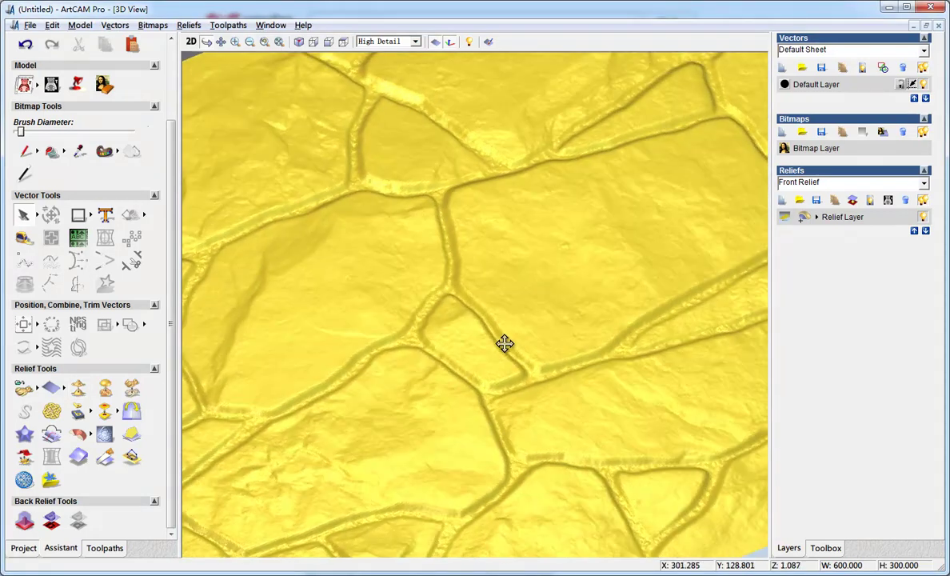
pyautogui.scroll(-5, 504, 344)
pyautogui.scroll(2, 442, 410)
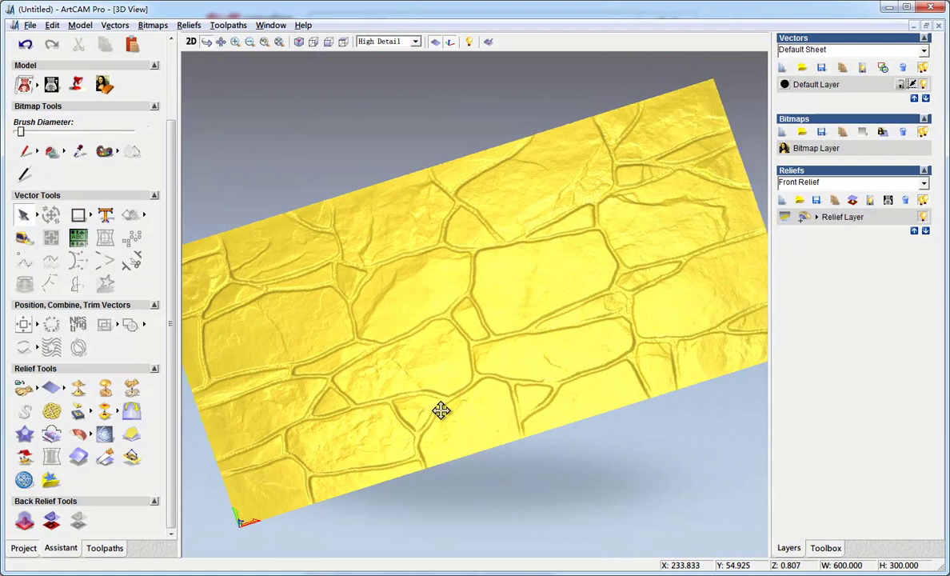
pyautogui.moveTo(441, 411)
pyautogui.mouseDown()
pyautogui.moveTo(541, 356)
pyautogui.moveTo(473, 394)
pyautogui.moveTo(497, 348)
pyautogui.moveTo(418, 411)
pyautogui.moveTo(486, 392)
pyautogui.moveTo(422, 413)
pyautogui.moveTo(426, 383)
pyautogui.moveTo(569, 339)
pyautogui.moveTo(585, 308)
pyautogui.moveTo(452, 420)
pyautogui.mouseUp()
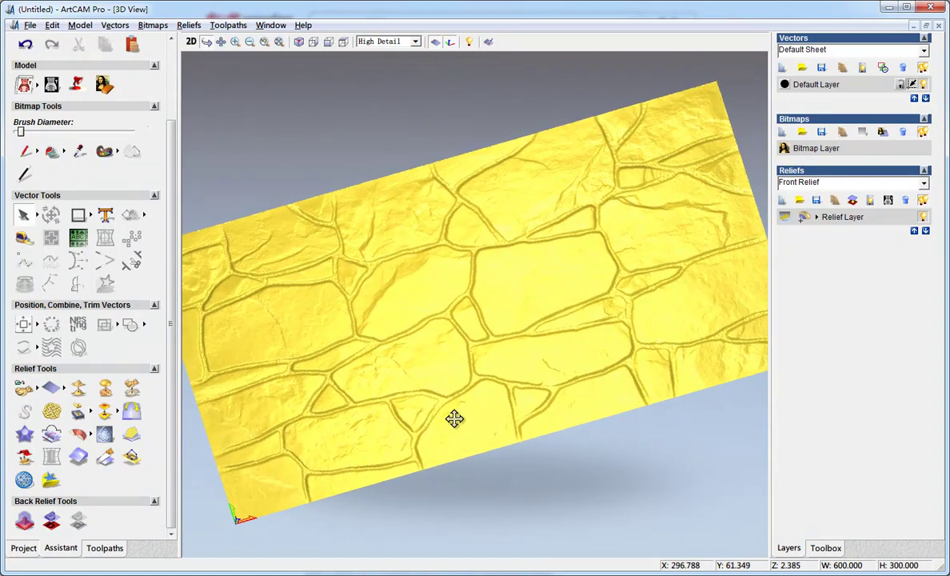
# Start a Machine Relief toolpath for the composite relief and assign the 3.175,3005 tool from the metric Wood or Plastic 3D Finishing group.
pyautogui.click(104, 548)
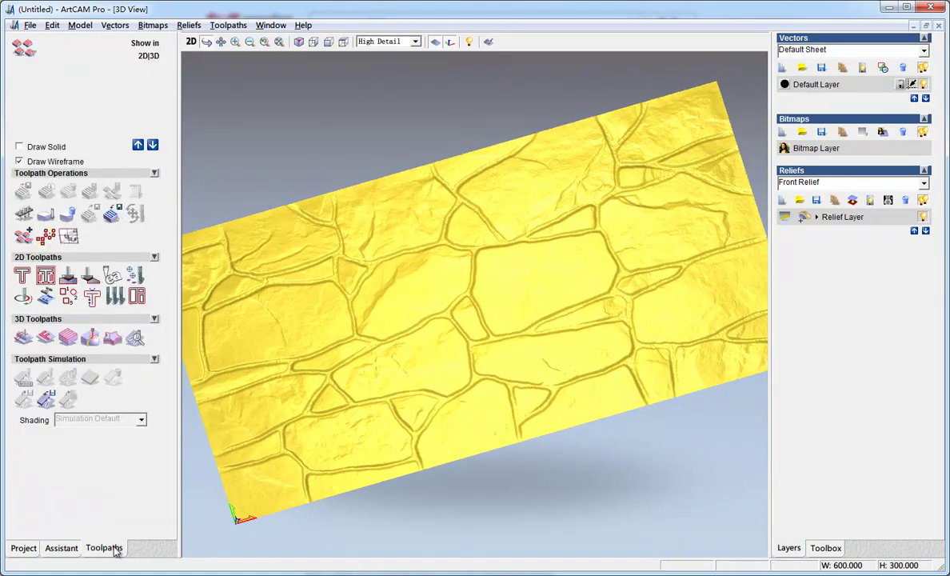
pyautogui.click(22, 337)
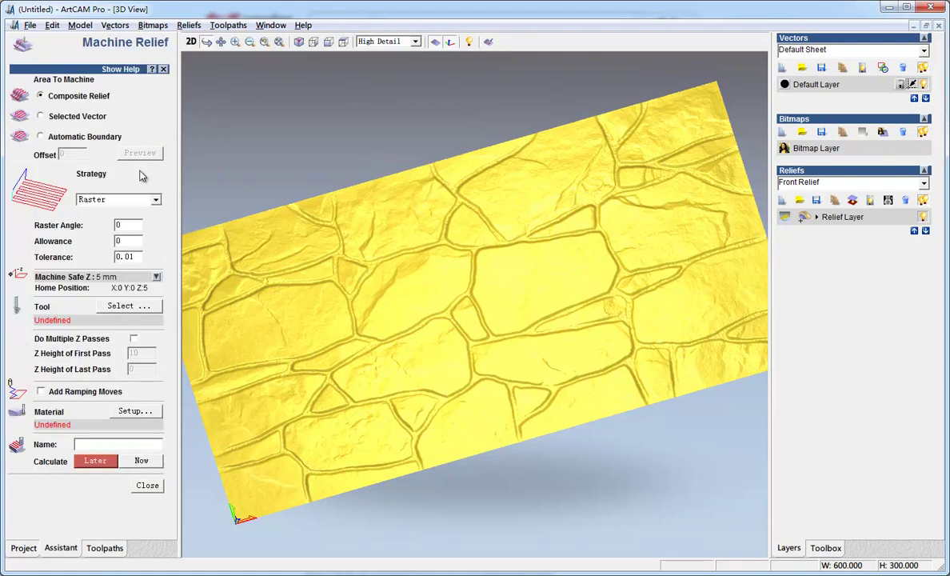
pyautogui.click(191, 42)
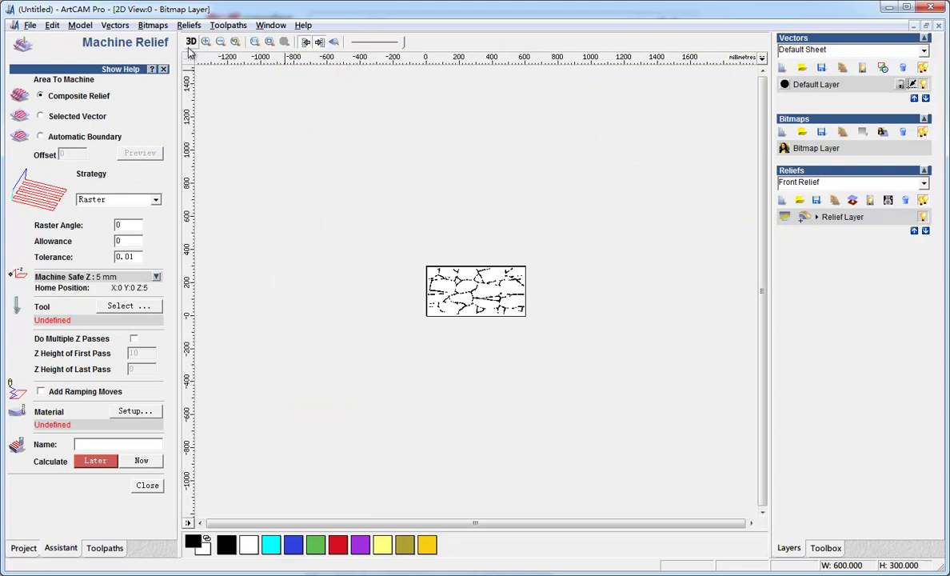
pyautogui.scroll(3, 452, 276)
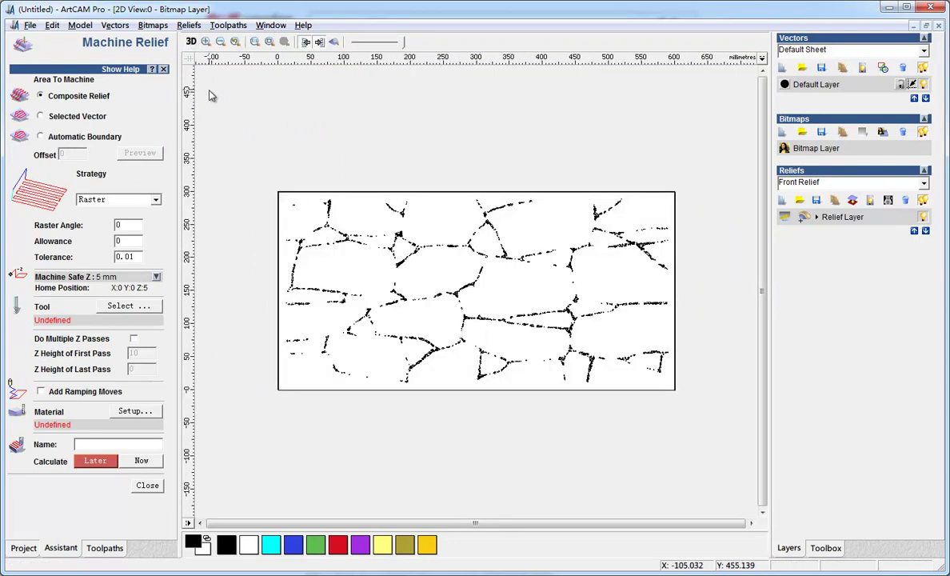
pyautogui.click(191, 42)
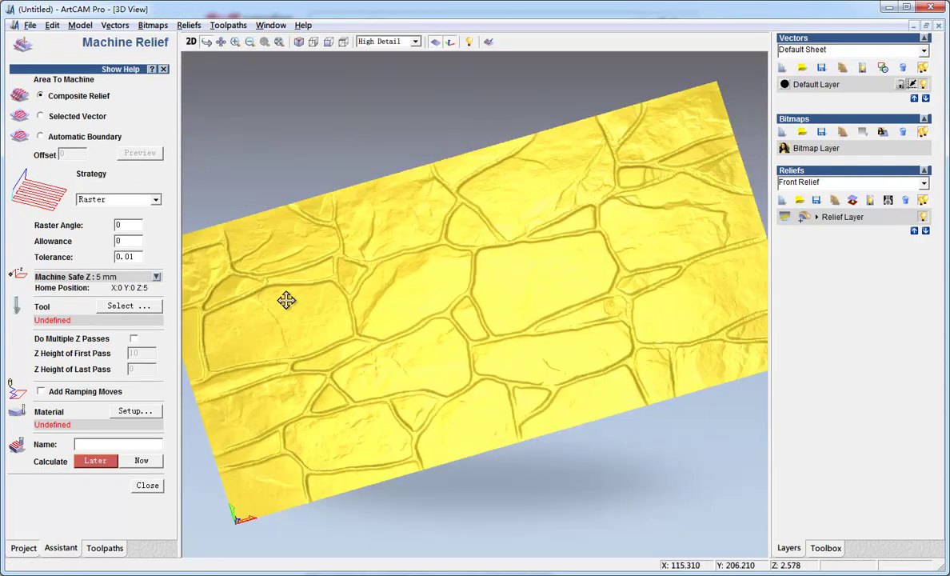
pyautogui.moveTo(283, 303)
pyautogui.mouseDown()
pyautogui.moveTo(278, 267)
pyautogui.moveTo(282, 286)
pyautogui.mouseUp()
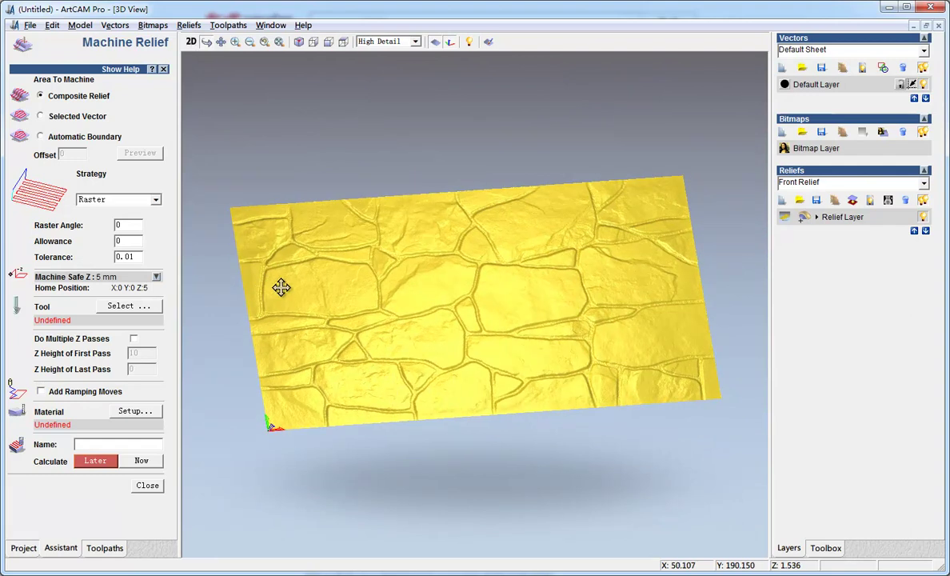
pyautogui.click(120, 309)
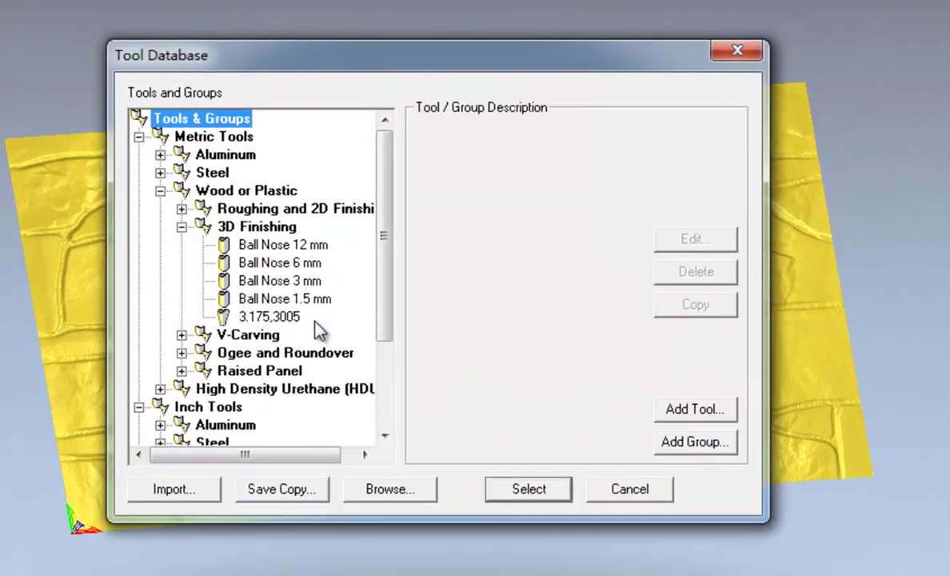
pyautogui.click(374, 316)
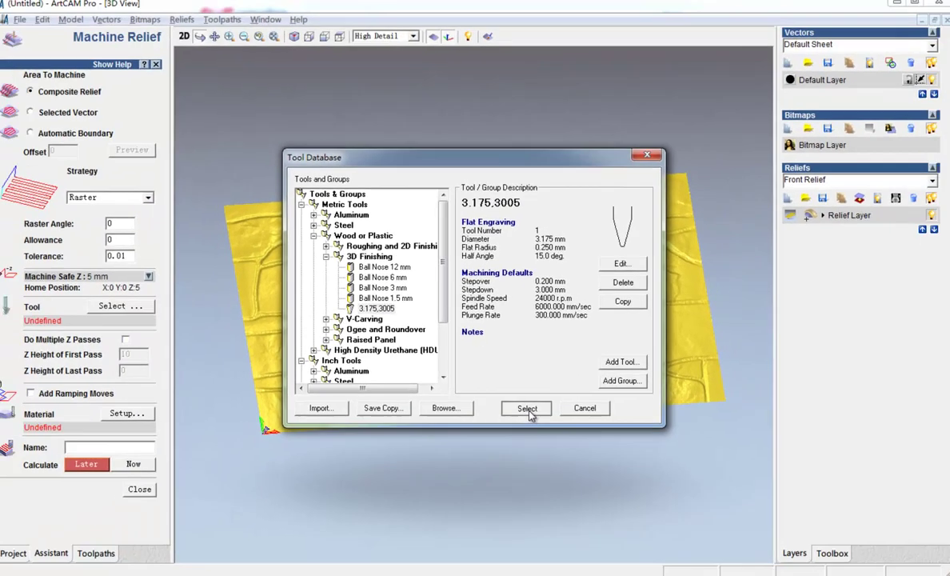
pyautogui.click(527, 406)
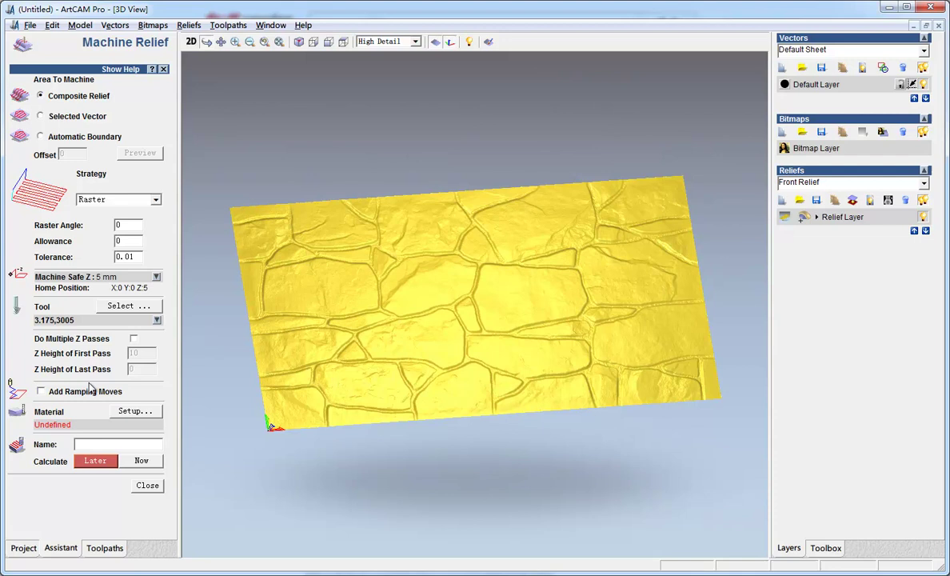
# Review the cutting parameters of the chosen tool, including its stepover, stepdown, feed rate and spindle speed.
pyautogui.click(157, 321)
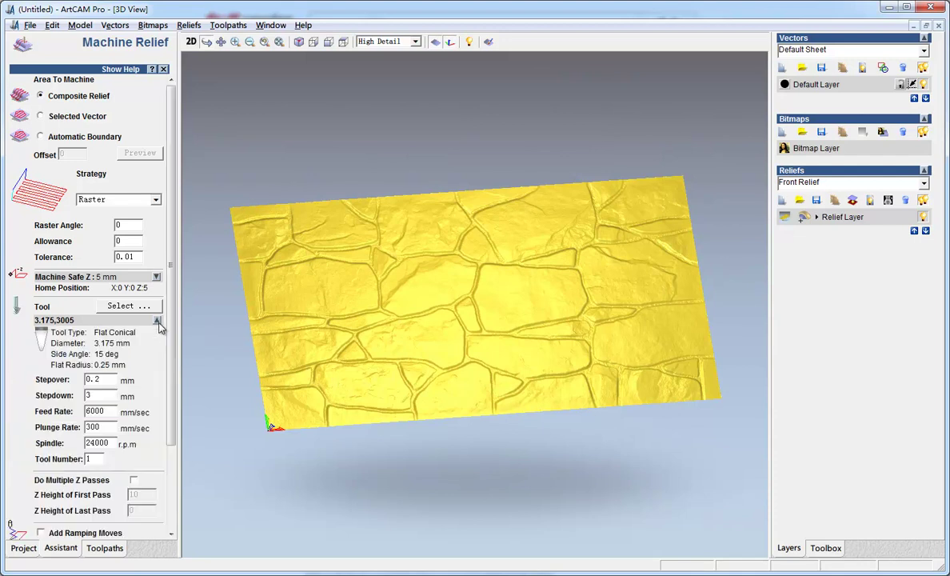
pyautogui.doubleClick(95, 398)
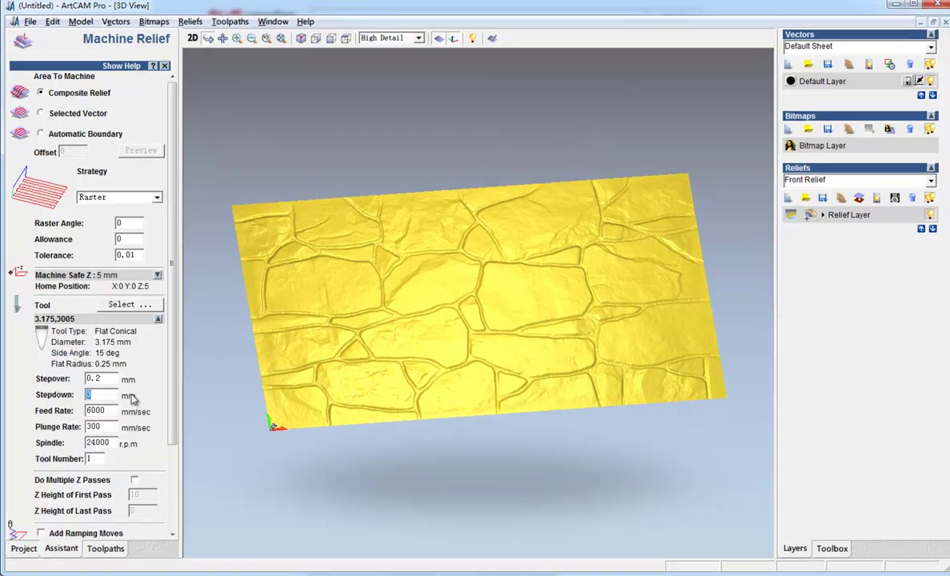
pyautogui.scroll(-2, 171, 416)
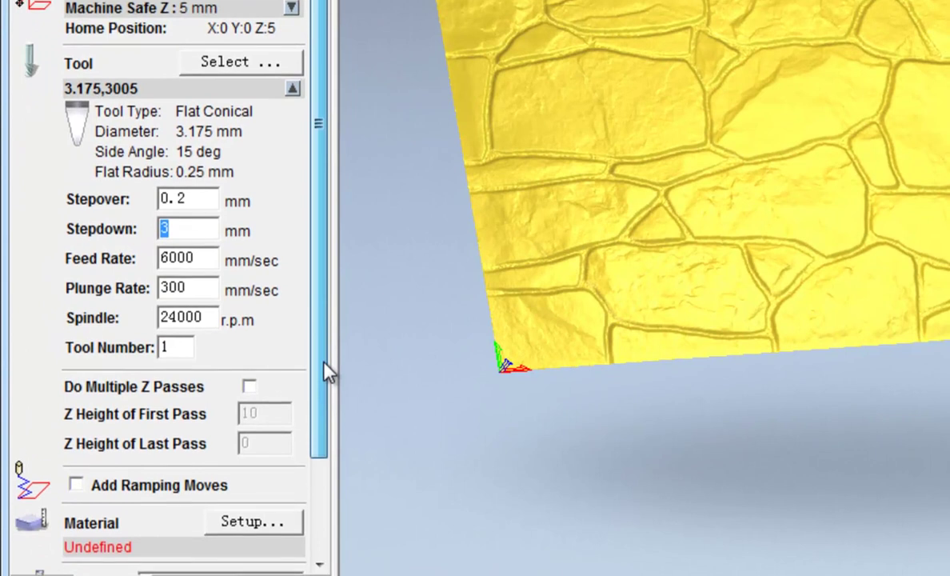
# Set up the material with a thickness of 10 mm and position the model at the material's top with a top offset of 0.
pyautogui.moveTo(324, 364); pyautogui.dragTo(334, 460)
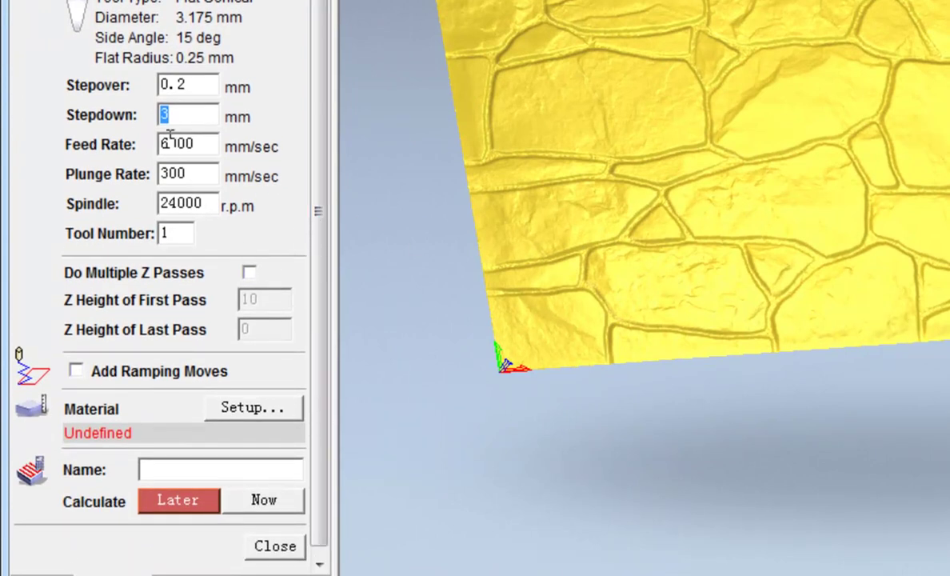
pyautogui.moveTo(323, 283); pyautogui.dragTo(314, 419)
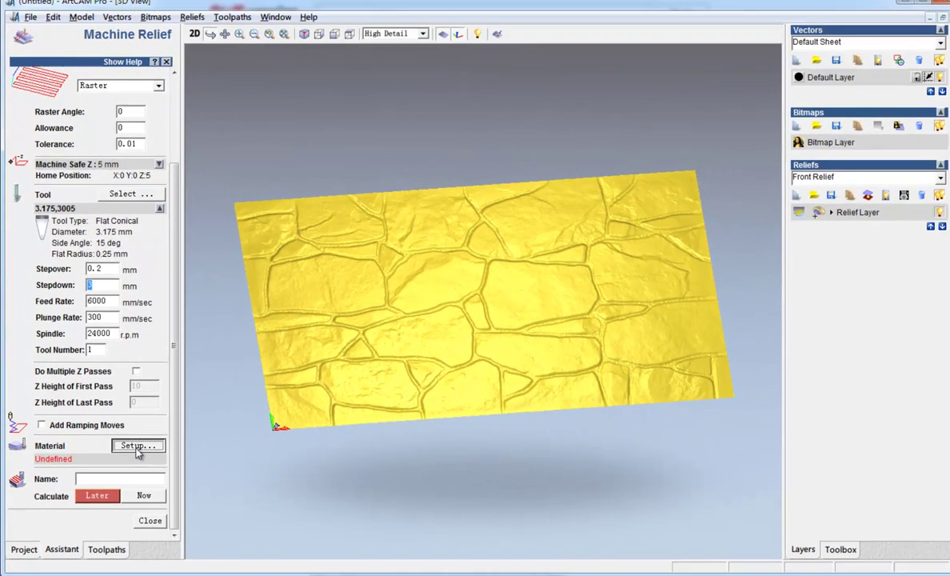
pyautogui.click(208, 417)
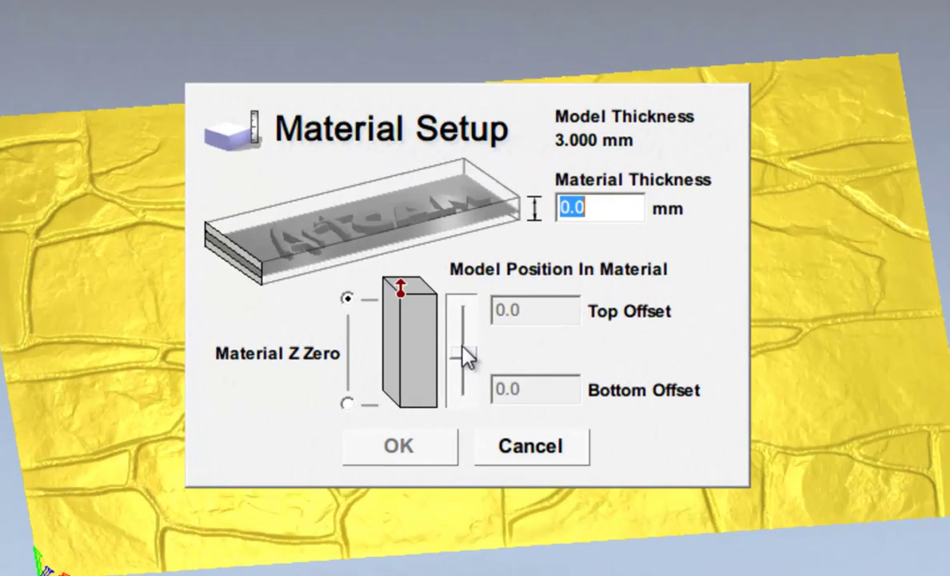
pyautogui.write('10')
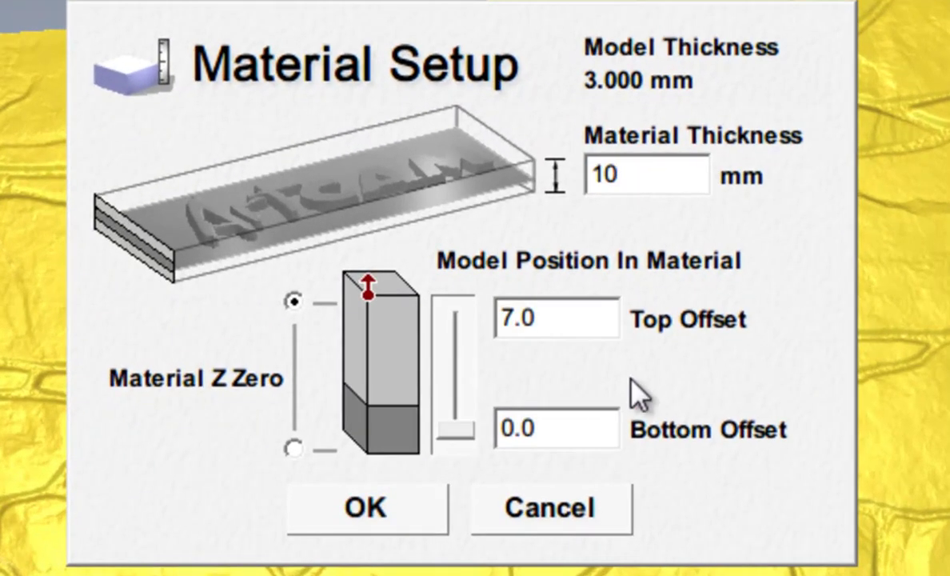
pyautogui.moveTo(453, 432); pyautogui.dragTo(454, 320)
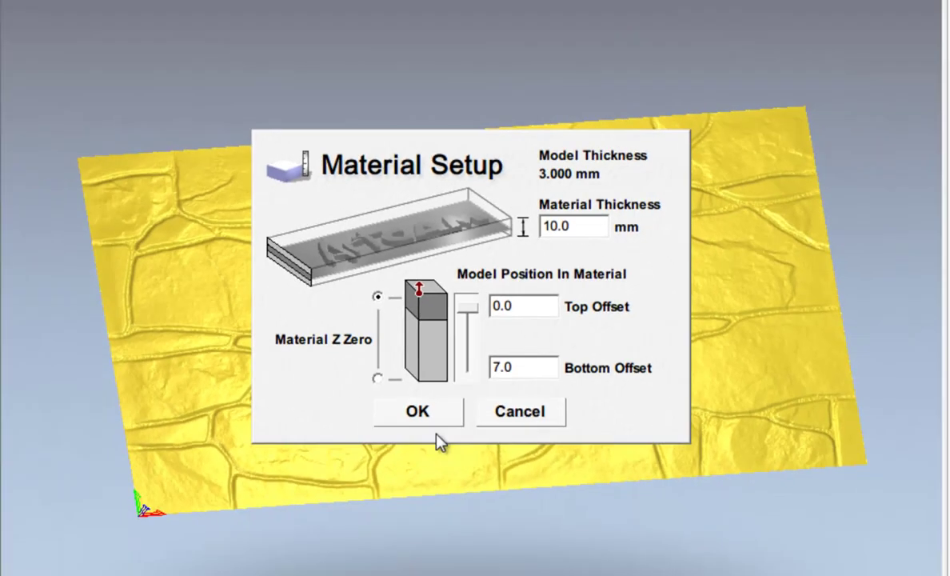
pyautogui.click(392, 510)
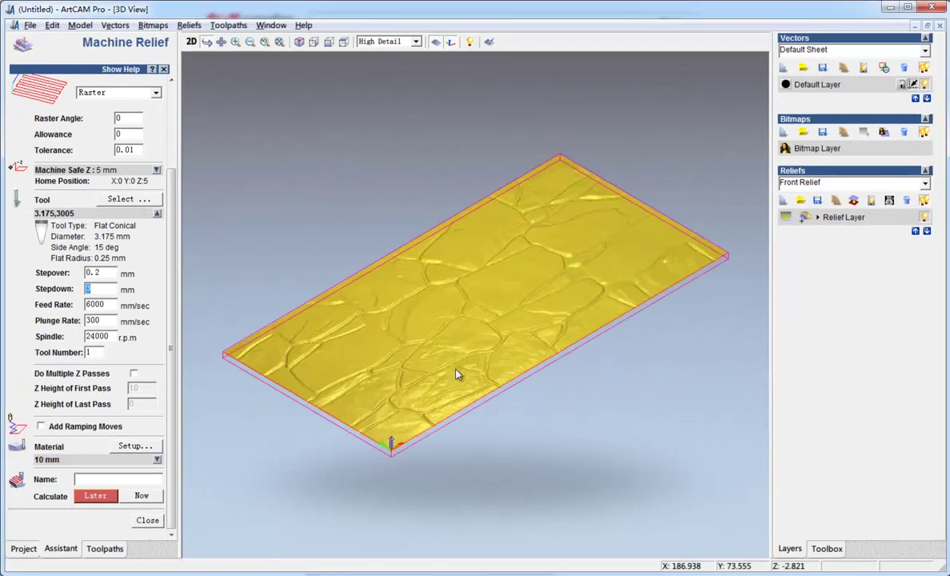
# Calculate the relief toolpath immediately, close its settings and check the result in the 3D view.
pyautogui.click(144, 497)
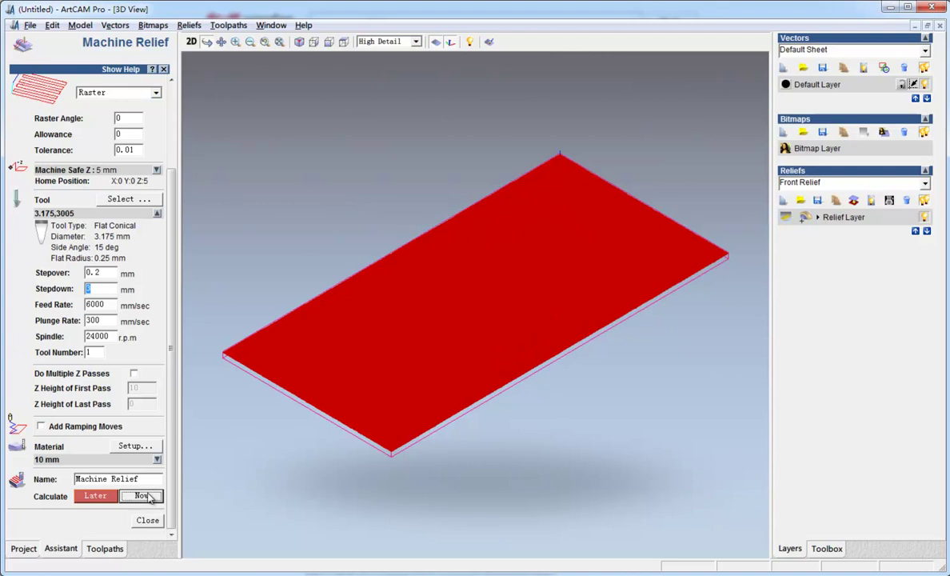
pyautogui.click(148, 521)
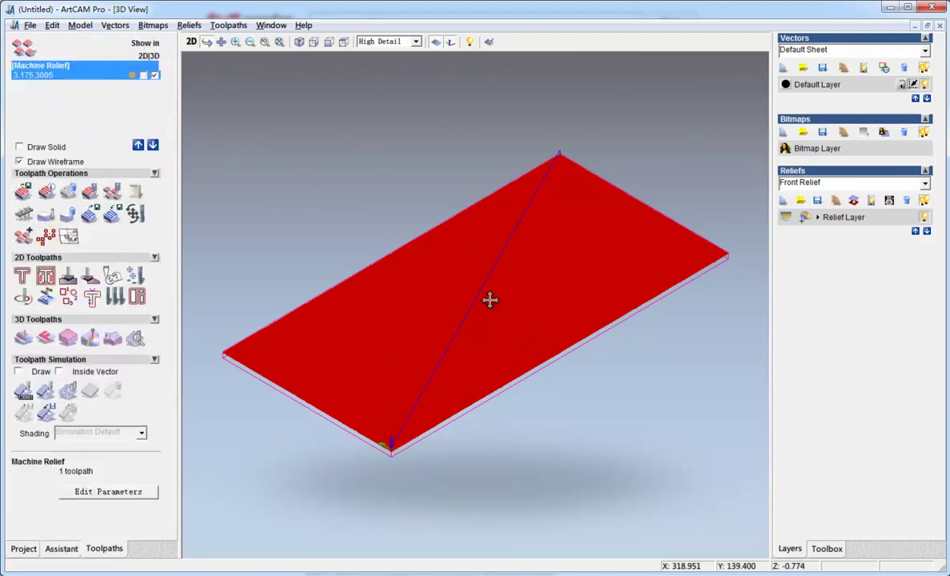
pyautogui.moveTo(489, 293); pyautogui.dragTo(472, 386)
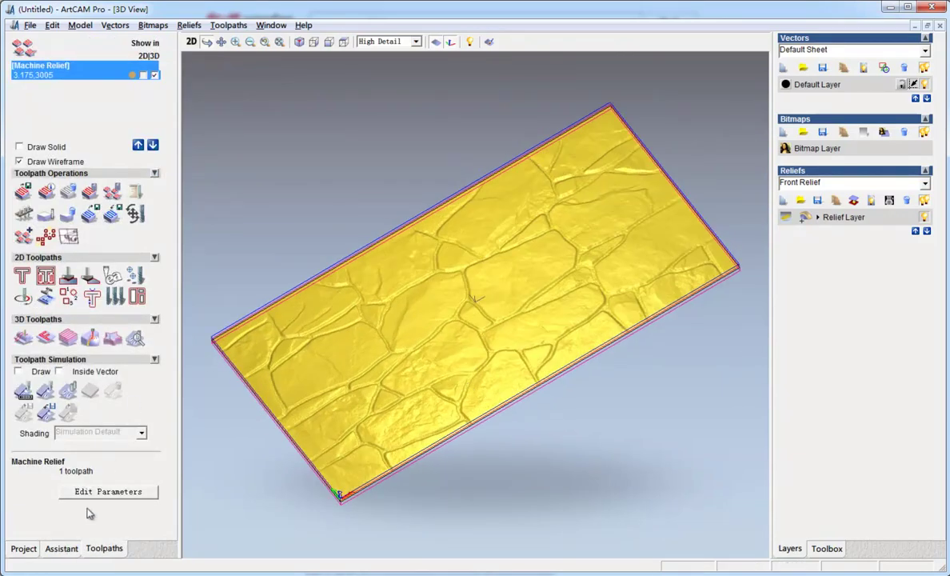
# Simulate the relief toolpath on the block at Standard resolution and inspect the simulated stone surface.
pyautogui.click(45, 412)
pyautogui.click(46, 393)
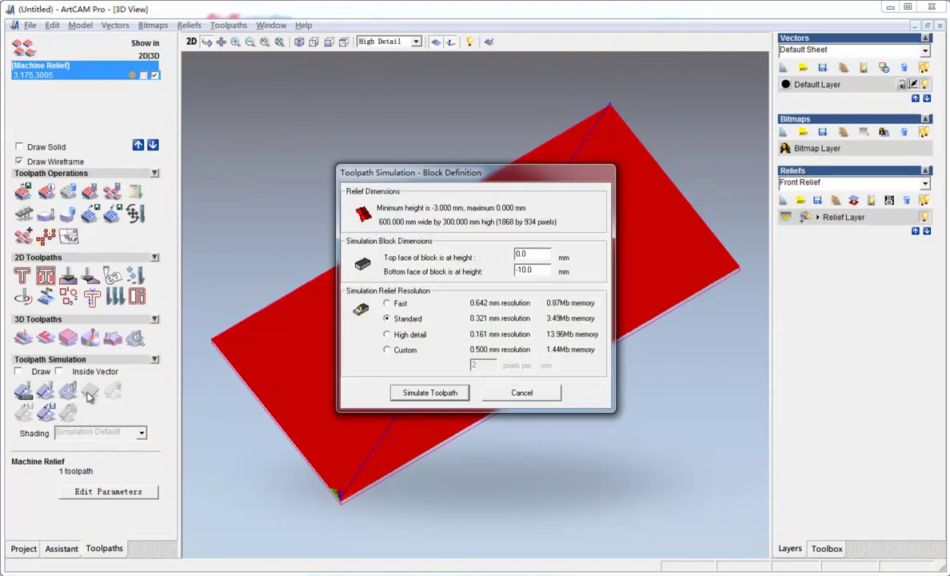
pyautogui.click(424, 392)
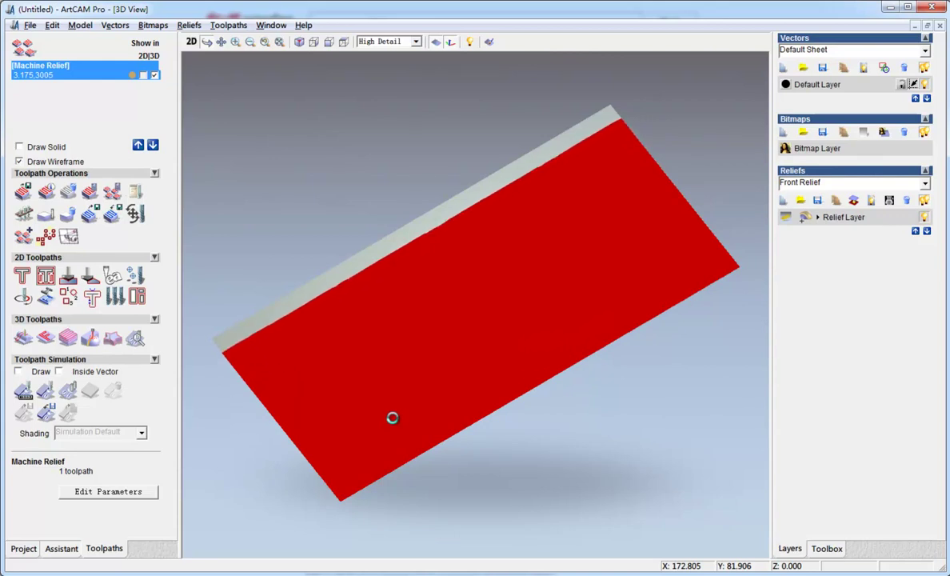
pyautogui.moveTo(365, 424)
pyautogui.mouseDown()
pyautogui.moveTo(379, 387)
pyautogui.moveTo(341, 363)
pyautogui.moveTo(459, 361)
pyautogui.moveTo(457, 386)
pyautogui.moveTo(484, 325)
pyautogui.moveTo(452, 366)
pyautogui.mouseUp()
pyautogui.scroll(4, 450, 384)
pyautogui.scroll(-5, 452, 367)
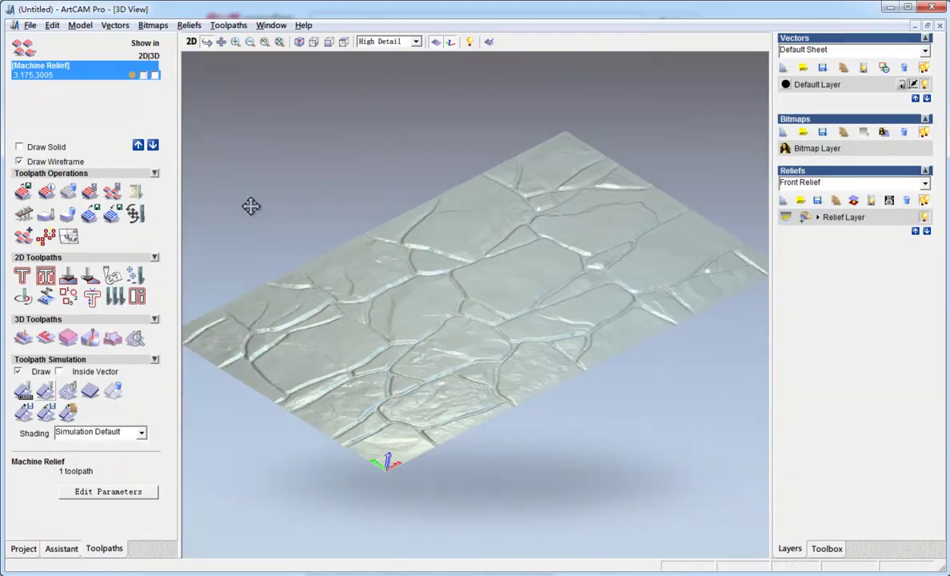
# Start saving the Machine Relief toolpath and choose Model Master 3 Axis Flat (*.mmg) as the machine output format.
pyautogui.click(22, 190)
pyautogui.click(567, 346)
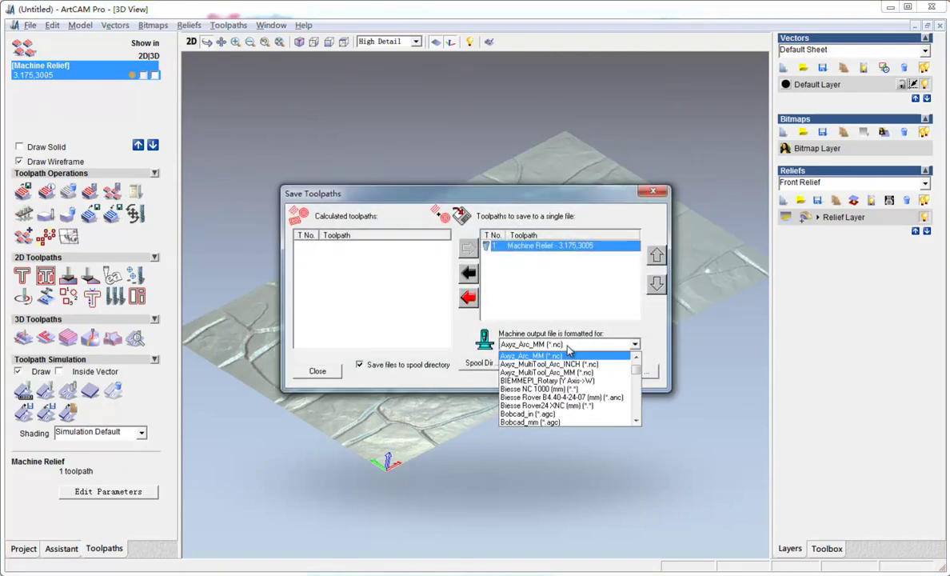
pyautogui.scroll(-6, 576, 393)
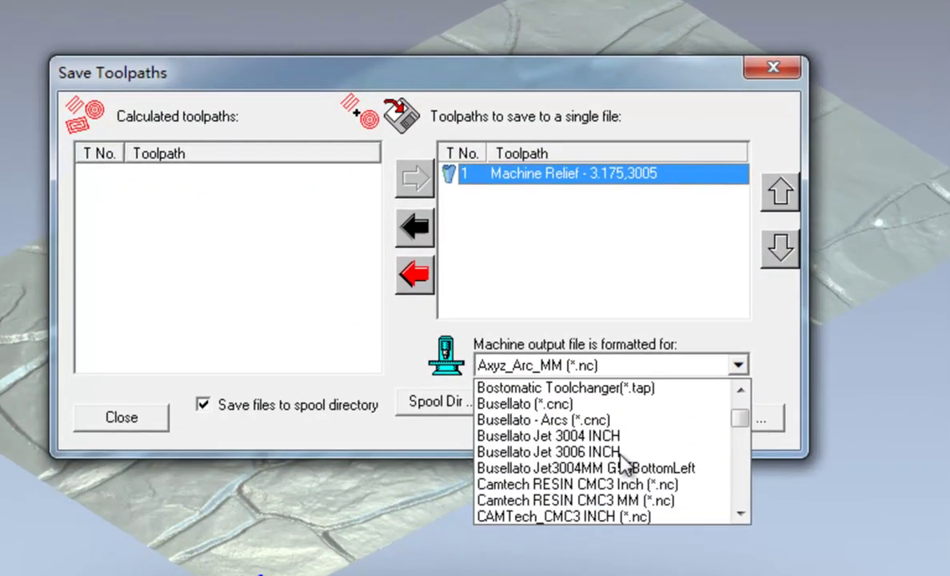
pyautogui.scroll(-9, 623, 463)
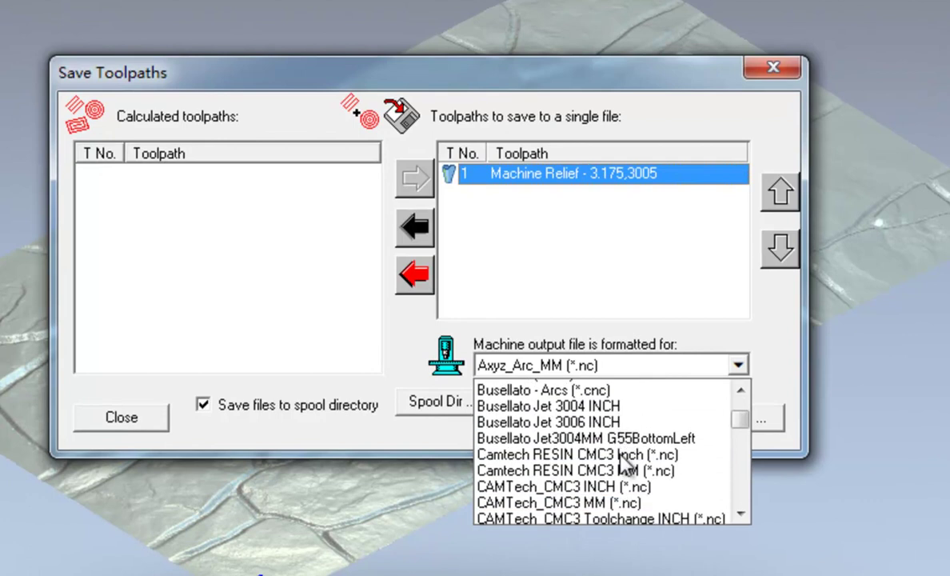
pyautogui.scroll(-12, 621, 456)
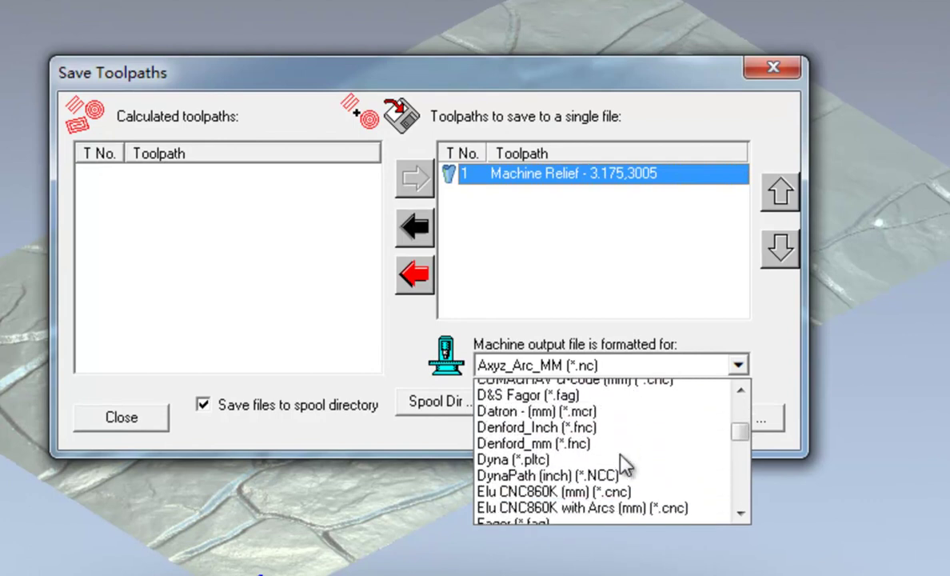
pyautogui.scroll(-7, 622, 456)
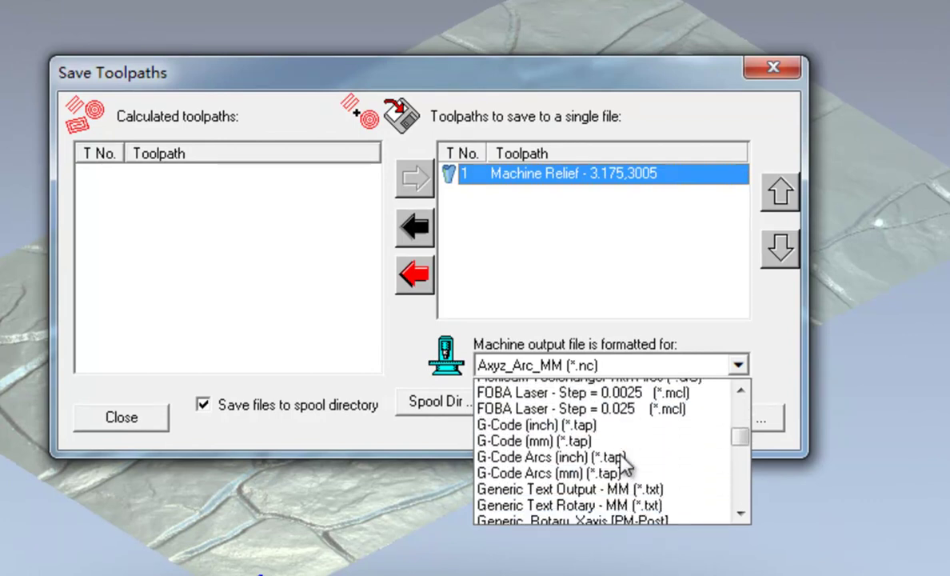
pyautogui.scroll(-15, 623, 463)
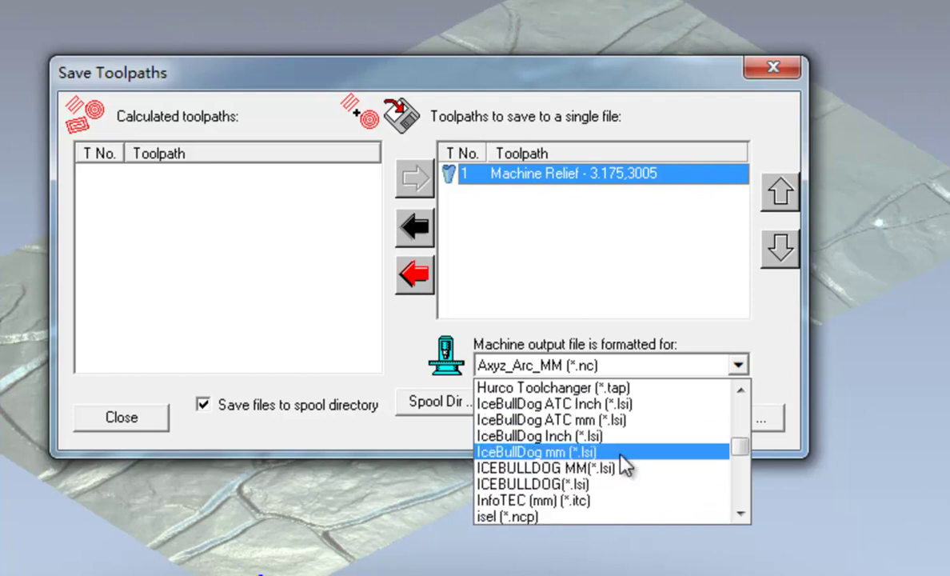
pyautogui.scroll(-5, 628, 462)
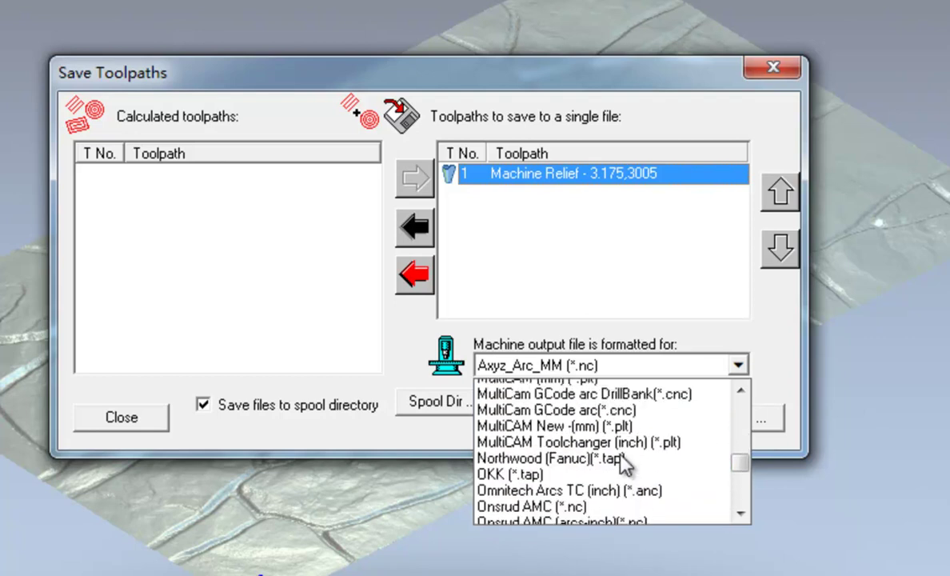
pyautogui.scroll(3, 560, 448)
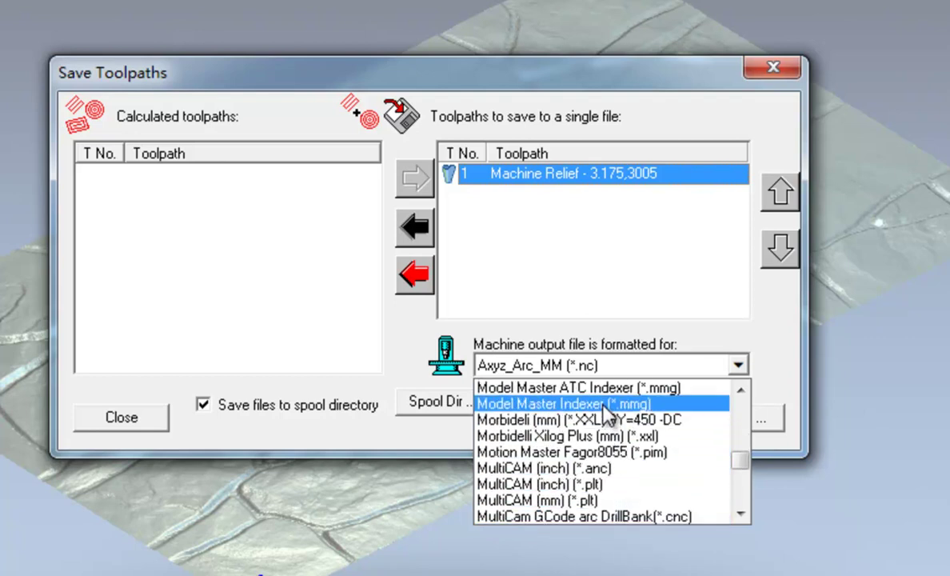
pyautogui.scroll(1, 596, 407)
pyautogui.scroll(1, 602, 420)
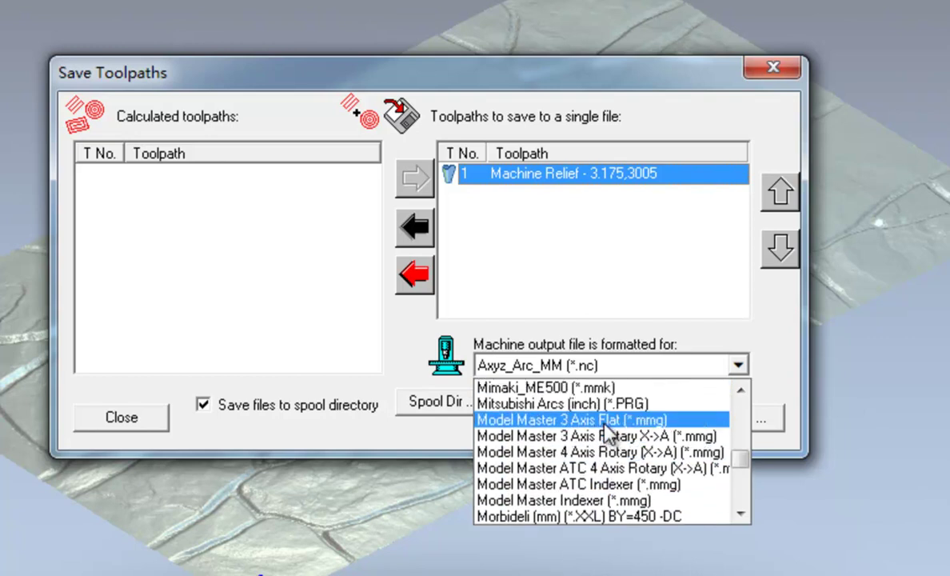
pyautogui.click(606, 424)
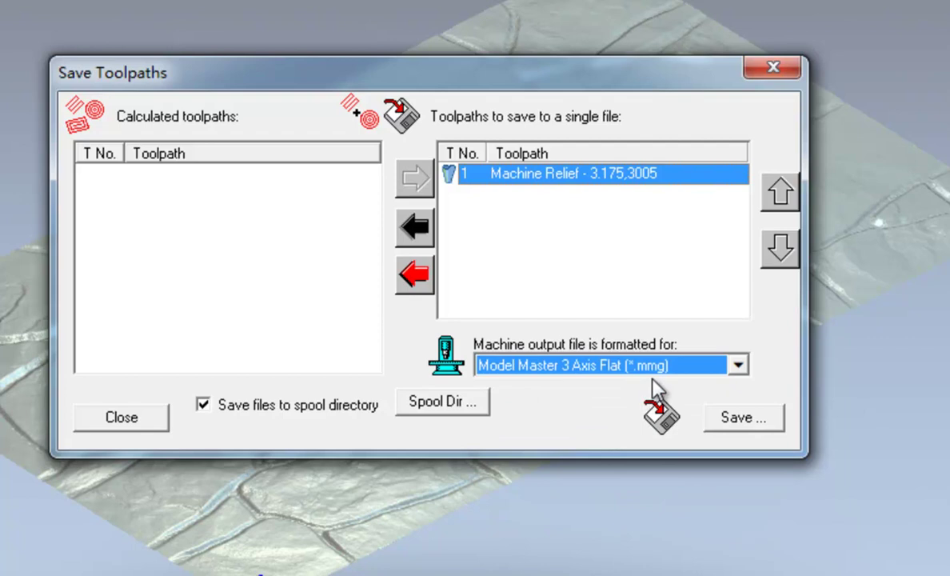